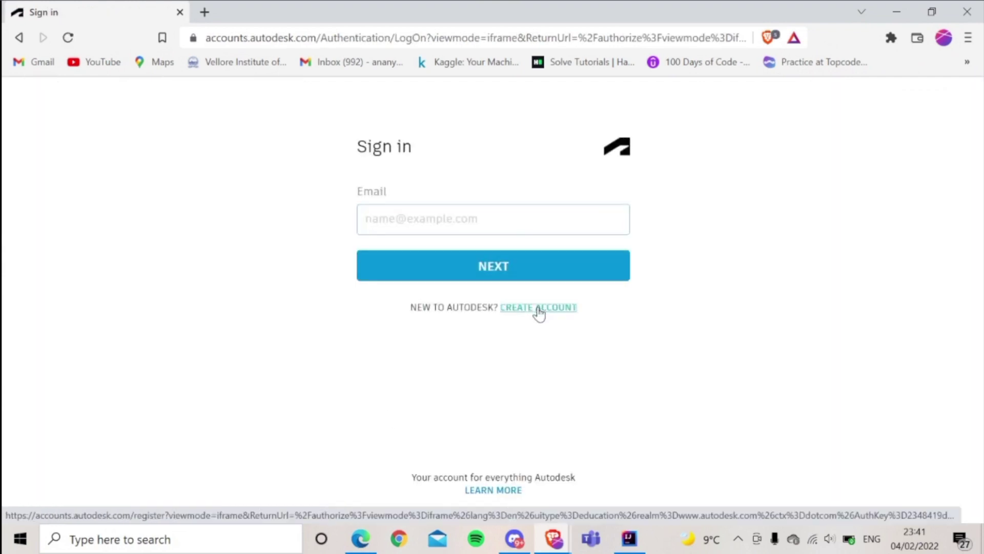
Start Fusion 360 educational access and choose to create a new Autodesk account
{"action": "left_click", "coordinate": [539, 308]}
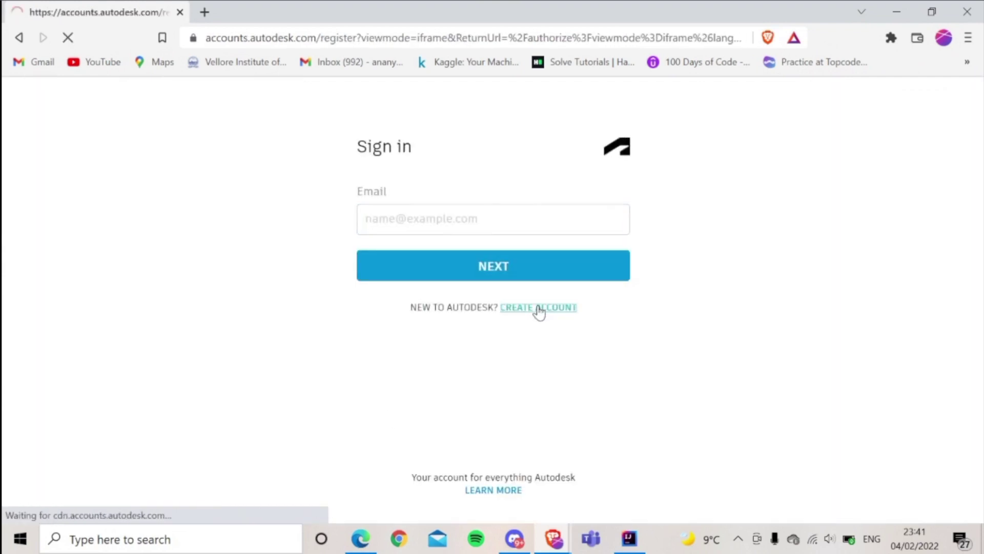
{"action": "left_click", "coordinate": [510, 263]}
{"action": "scroll", "coordinate": [473, 417], "scroll_direction": "down", "scroll_amount": 10}
{"action": "scroll", "coordinate": [468, 414], "scroll_direction": "down", "scroll_amount": 5}
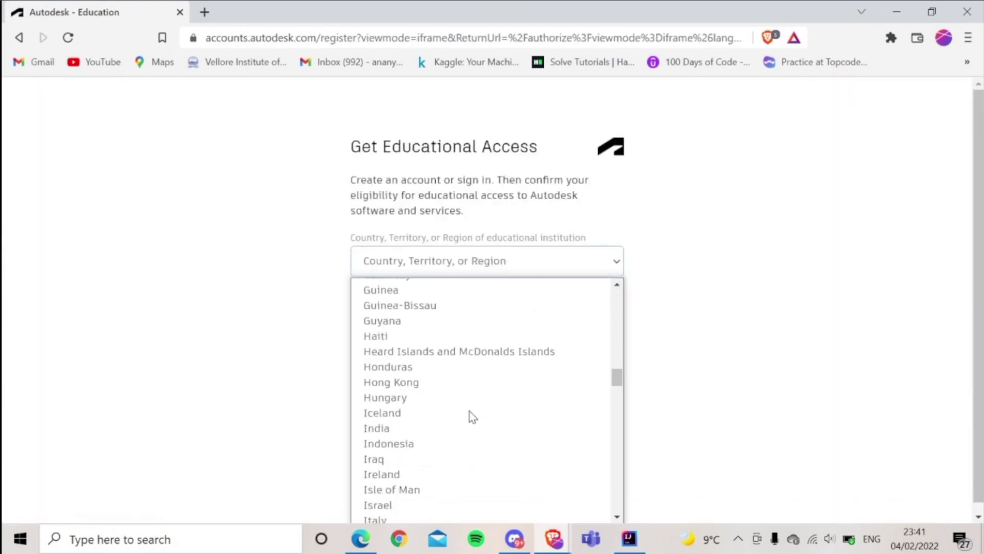
Set country India, role Student and institution type University/Post-Secondary
{"action": "left_click", "coordinate": [436, 399]}
{"action": "left_click", "coordinate": [461, 315]}
{"action": "left_click", "coordinate": [464, 353]}
{"action": "left_click", "coordinate": [462, 369]}
{"action": "left_click", "coordinate": [426, 422]}
Pick the birth month, day and year, then submit the eligibility form with NEXT
{"action": "left_click", "coordinate": [426, 429]}
{"action": "left_click", "coordinate": [379, 275]}
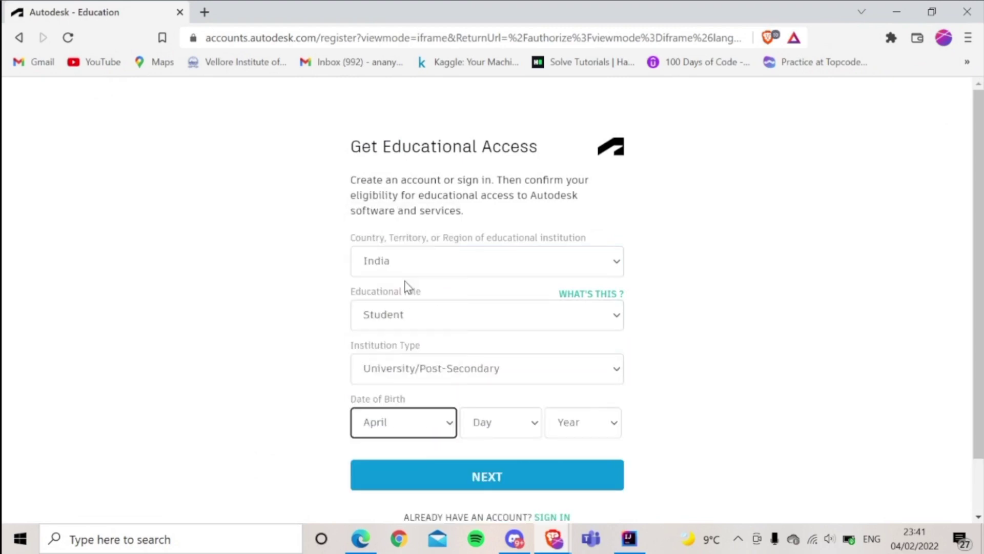
{"action": "left_click", "coordinate": [500, 422]}
{"action": "scroll", "coordinate": [515, 345], "scroll_direction": "down", "scroll_amount": 3}
{"action": "left_click", "coordinate": [509, 248]}
{"action": "left_click", "coordinate": [602, 433]}
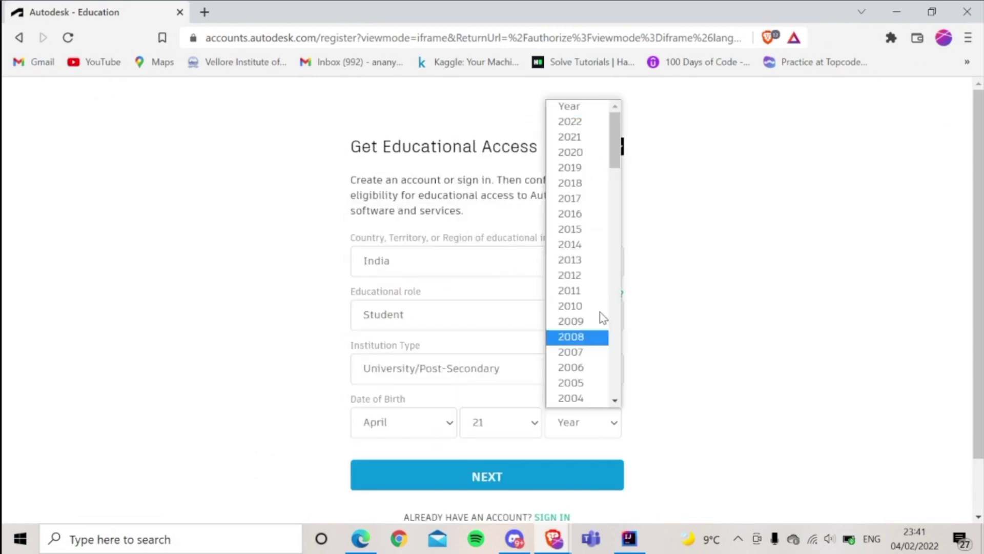
{"action": "scroll", "coordinate": [595, 285], "scroll_direction": "down", "scroll_amount": 3}
{"action": "left_click", "coordinate": [595, 285]}
{"action": "left_click", "coordinate": [564, 471]}
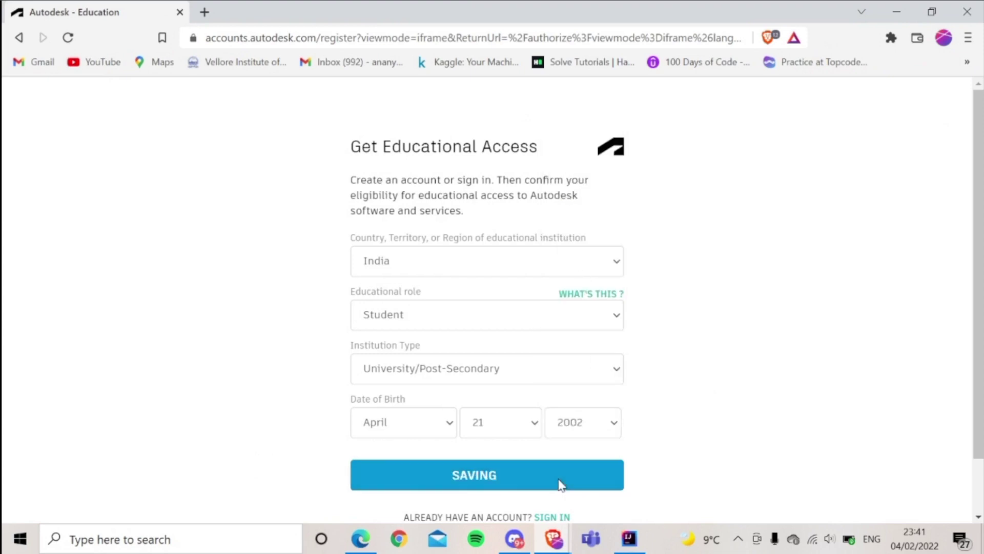
Enter the student's first name, last name and school e-mail address
{"action": "type", "text": "Ananya"}
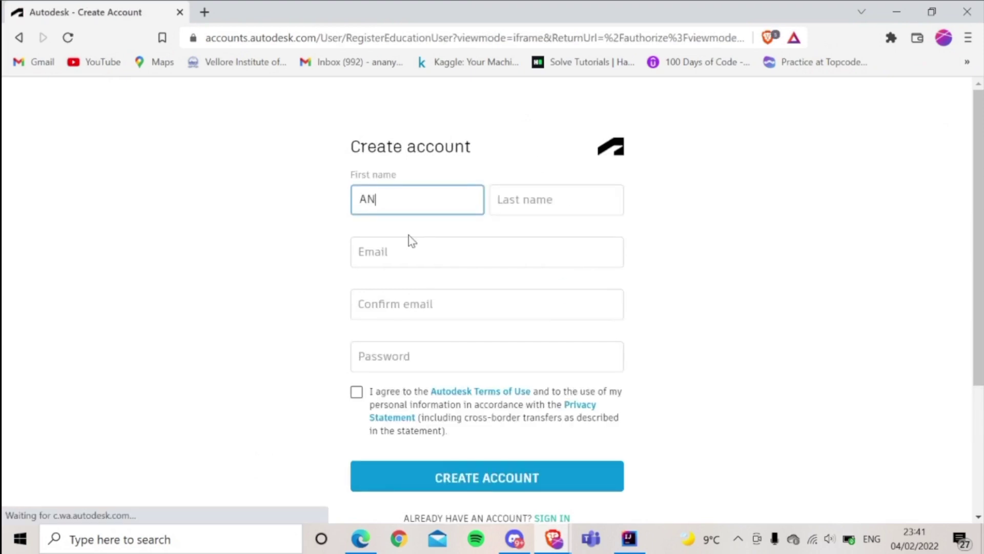
{"action": "key", "text": "Tab"}
{"action": "type", "text": "Re"}
{"action": "key", "text": "Tab"}
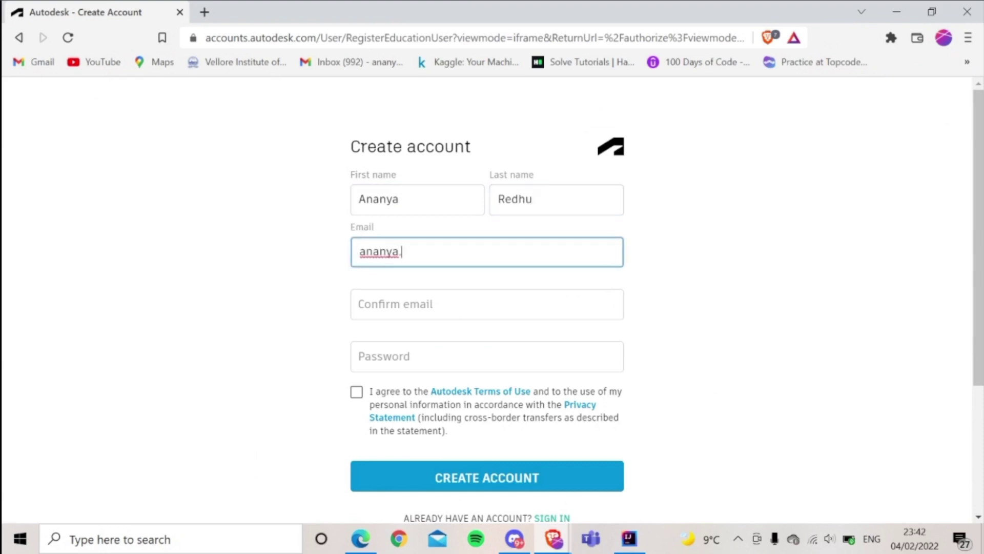
{"action": "key", "text": "Tab"}
Copy the e-mail address into the Confirm email field
{"action": "left_click", "coordinate": [556, 251]}
{"action": "left_click_drag", "start_coordinate": [552, 252], "coordinate": [358, 251]}
{"action": "key", "text": "ctrl+c"}
{"action": "left_click", "coordinate": [526, 308]}
{"action": "key", "text": "ctrl+v"}
Enter the account password, accept the terms of use and create the account
{"action": "left_click", "coordinate": [525, 354]}
{"action": "type", "text": "*********"}
{"action": "scroll", "coordinate": [656, 390], "scroll_direction": "down", "scroll_amount": 2}
{"action": "left_click", "coordinate": [356, 300]}
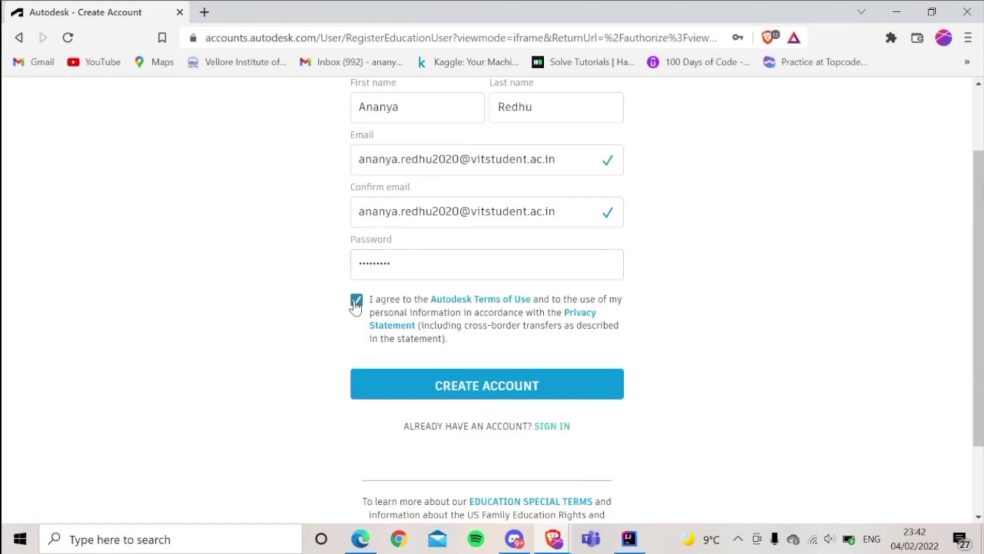
{"action": "left_click", "coordinate": [501, 385]}
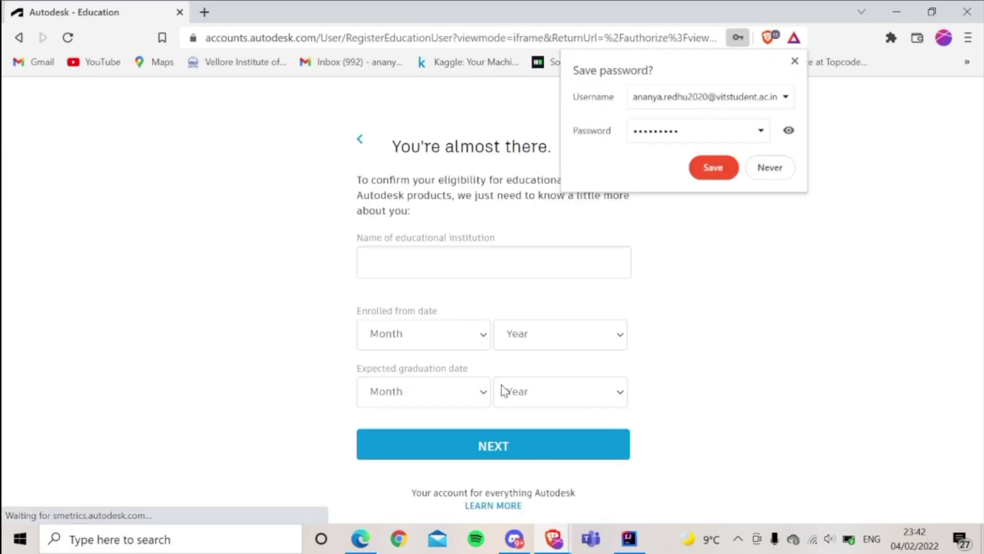
Let the browser save the password and select Vellore Institute Of Technology as the institution
{"action": "left_click", "coordinate": [709, 167]}
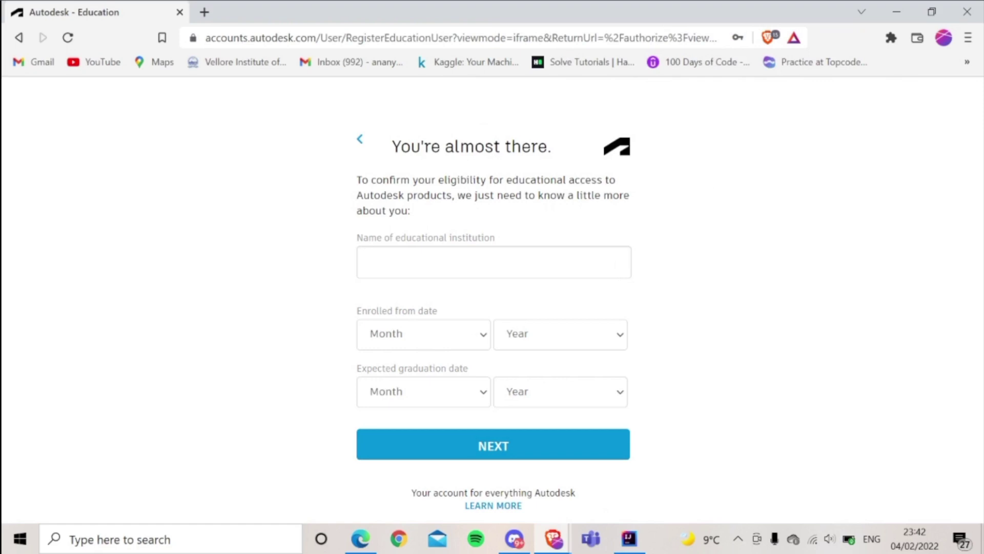
{"action": "type", "text": "Vellore Insti"}
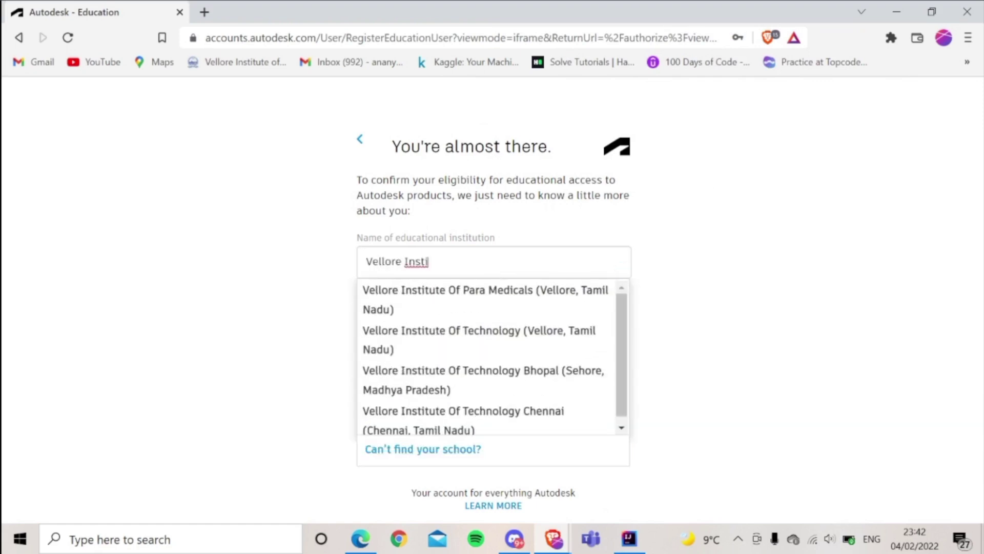
{"action": "left_click", "coordinate": [521, 340]}
Set the enrolment date to September 2020
{"action": "left_click", "coordinate": [455, 343]}
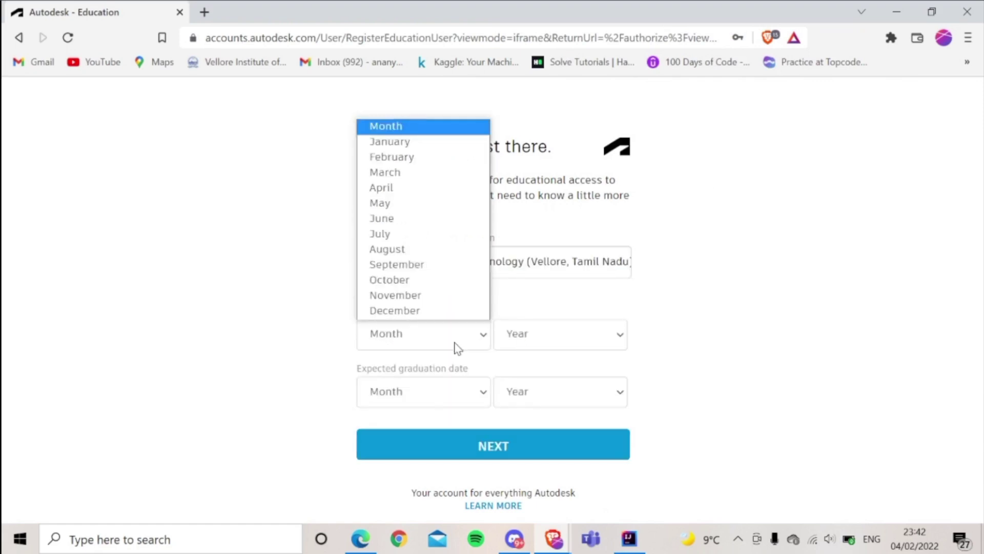
{"action": "left_click", "coordinate": [417, 142]}
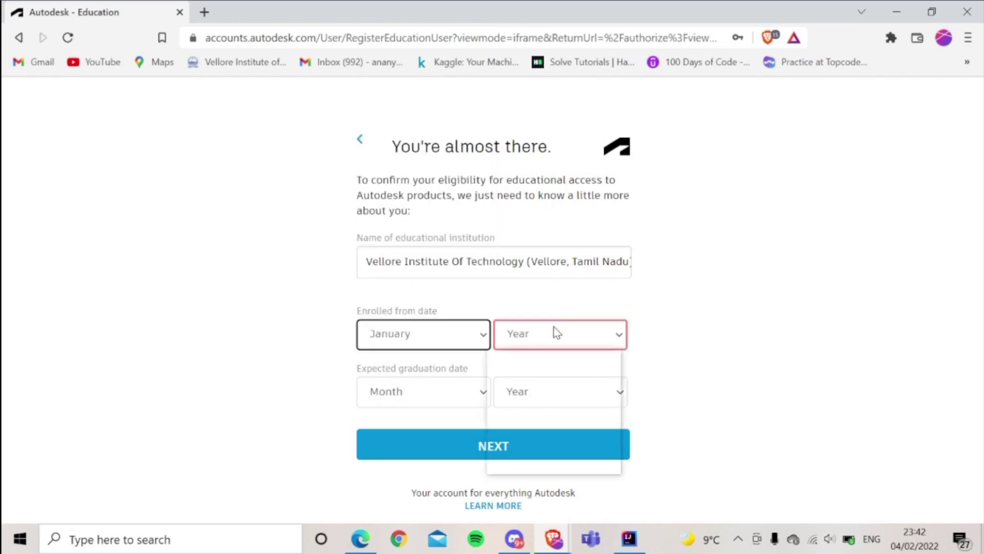
{"action": "left_click", "coordinate": [553, 330]}
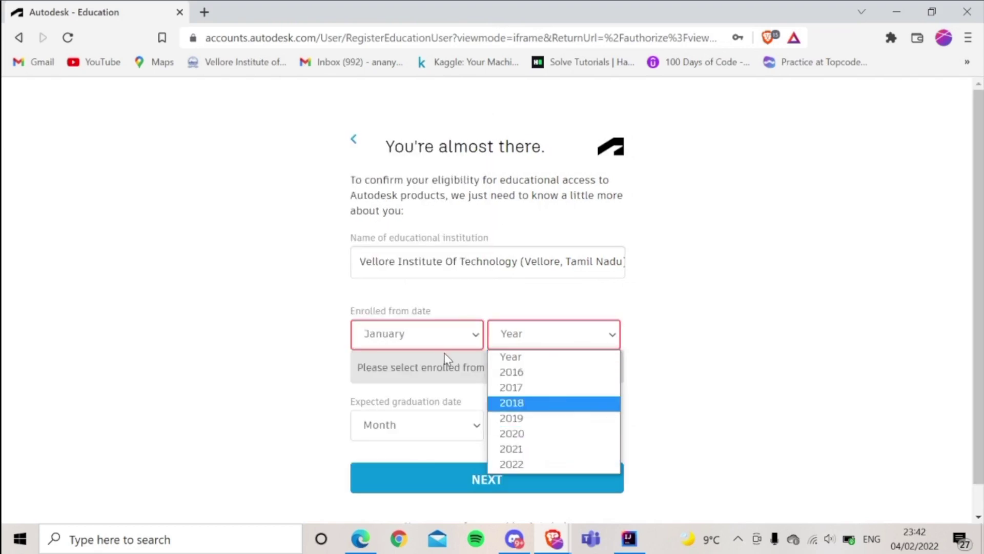
{"action": "left_click", "coordinate": [448, 339]}
{"action": "left_click", "coordinate": [429, 264]}
{"action": "left_click", "coordinate": [538, 336]}
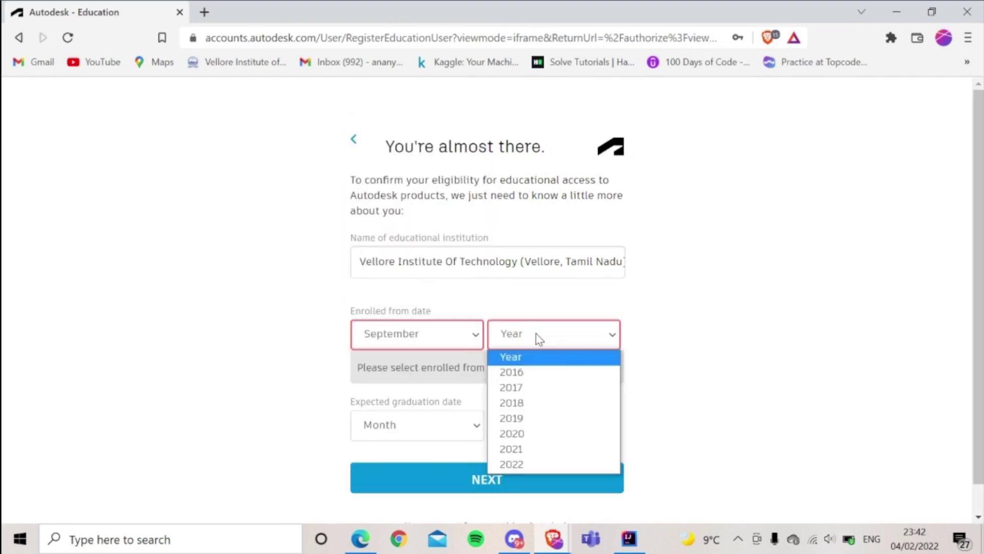
{"action": "left_click", "coordinate": [546, 433]}
Set graduation to May 2024 and submit the study details
{"action": "left_click", "coordinate": [443, 402]}
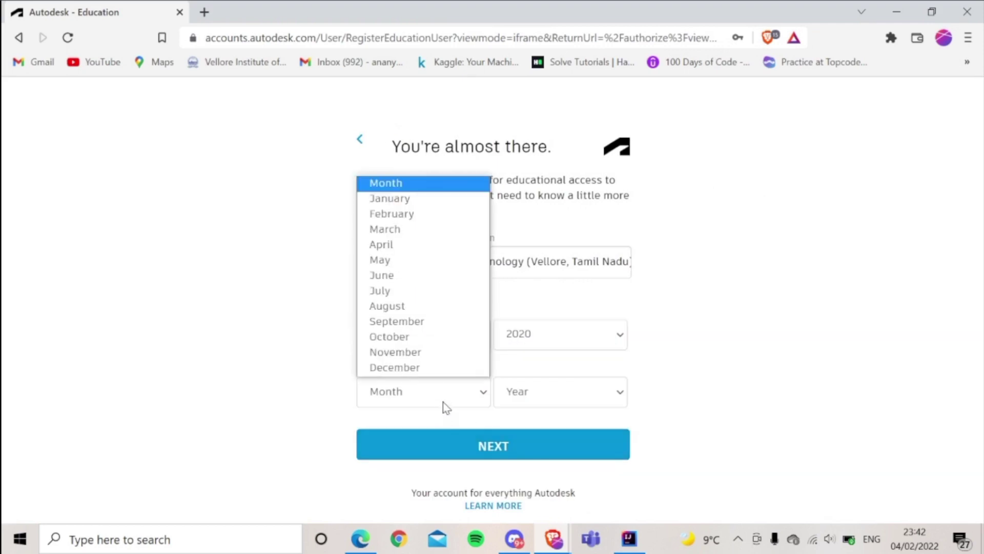
{"action": "left_click", "coordinate": [414, 262]}
{"action": "left_click", "coordinate": [545, 396]}
{"action": "left_click", "coordinate": [545, 308]}
{"action": "left_click", "coordinate": [578, 455]}
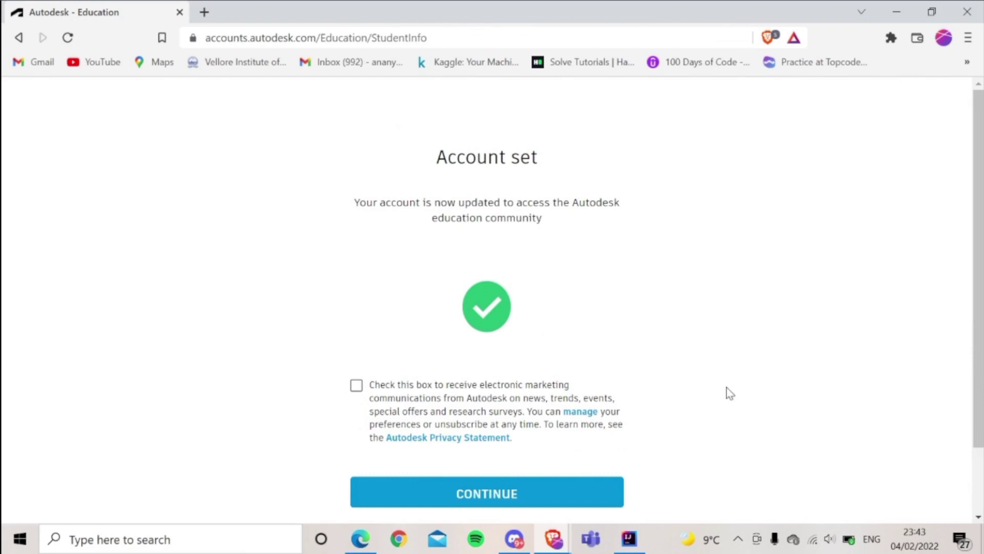
Leave marketing emails unchecked and continue to the Education Community site
{"action": "scroll", "coordinate": [730, 394], "scroll_direction": "down", "scroll_amount": 2}
{"action": "left_click", "coordinate": [356, 306]}
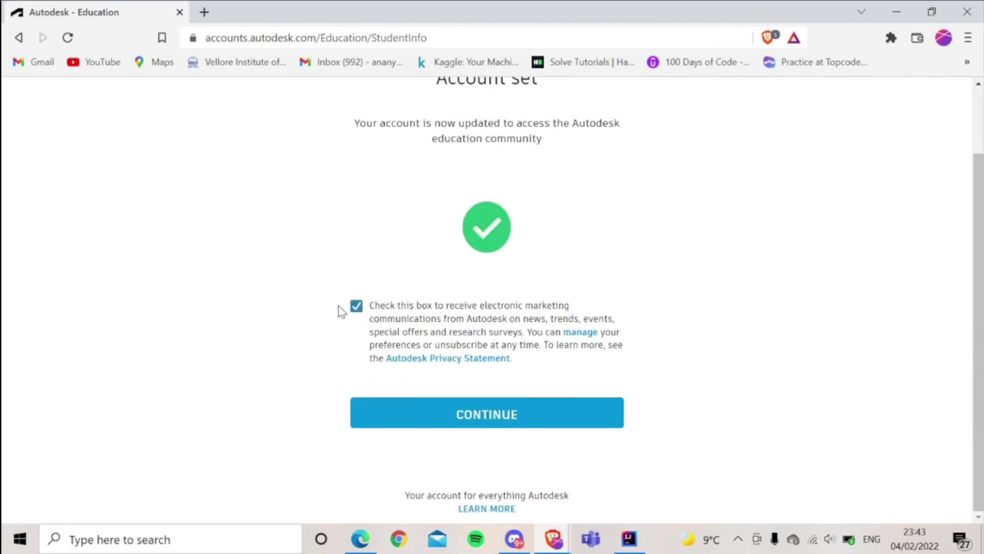
{"action": "left_click", "coordinate": [356, 306]}
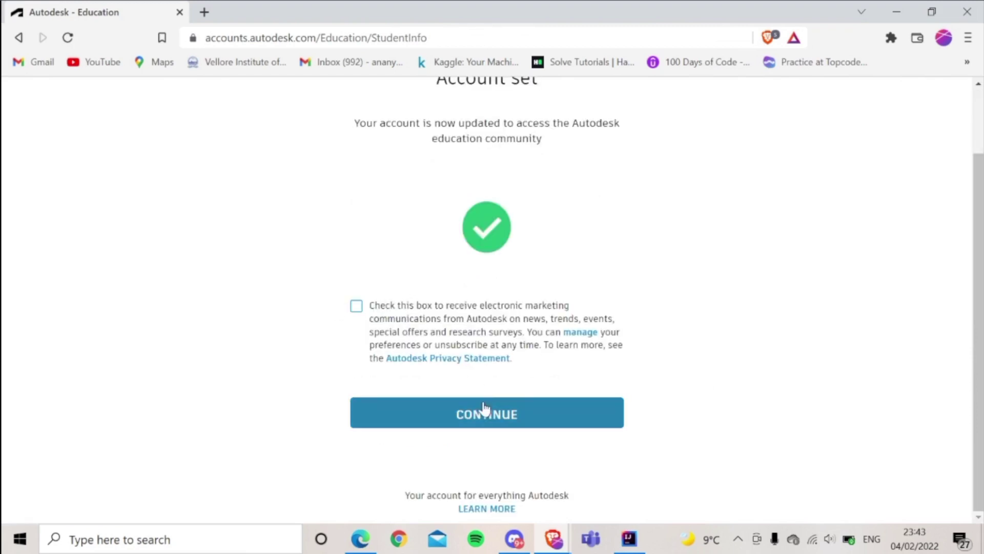
{"action": "left_click", "coordinate": [487, 415]}
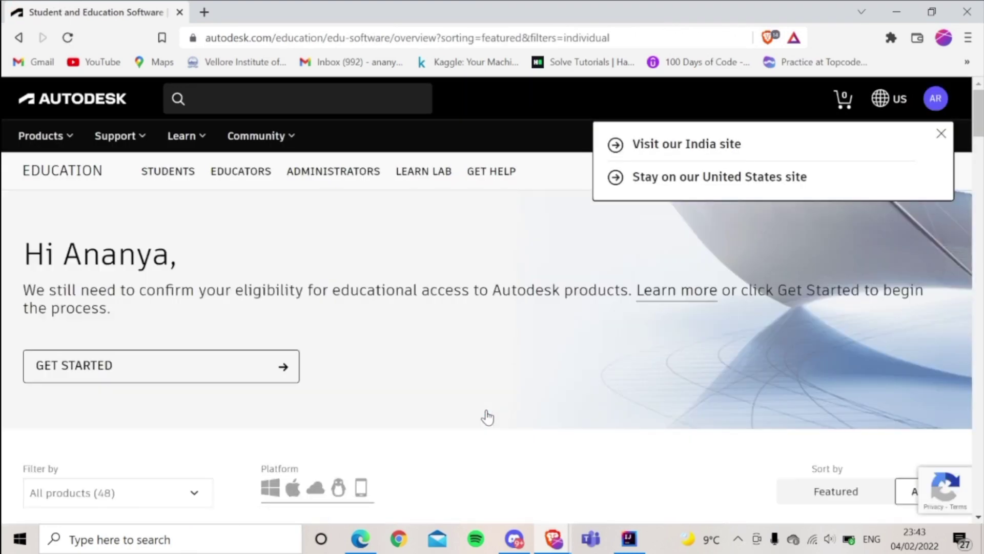
Start Fusion 360 access, confirm personal details and verify eligibility via the school Google SSO
{"action": "scroll", "coordinate": [487, 416], "scroll_direction": "down", "scroll_amount": 8}
{"action": "scroll", "coordinate": [487, 414], "scroll_direction": "up", "scroll_amount": 2}
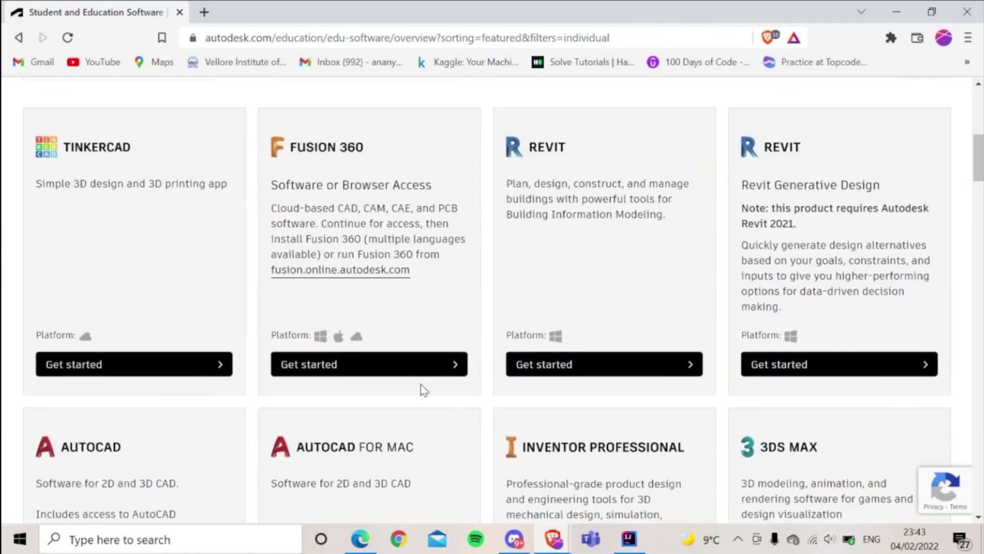
{"action": "left_click", "coordinate": [418, 370]}
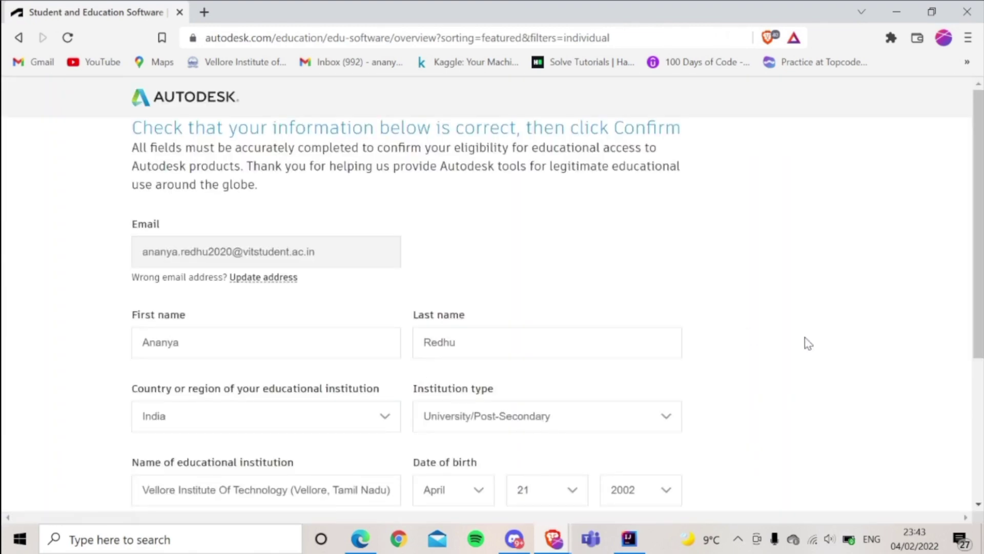
{"action": "scroll", "coordinate": [808, 343], "scroll_direction": "down", "scroll_amount": 4}
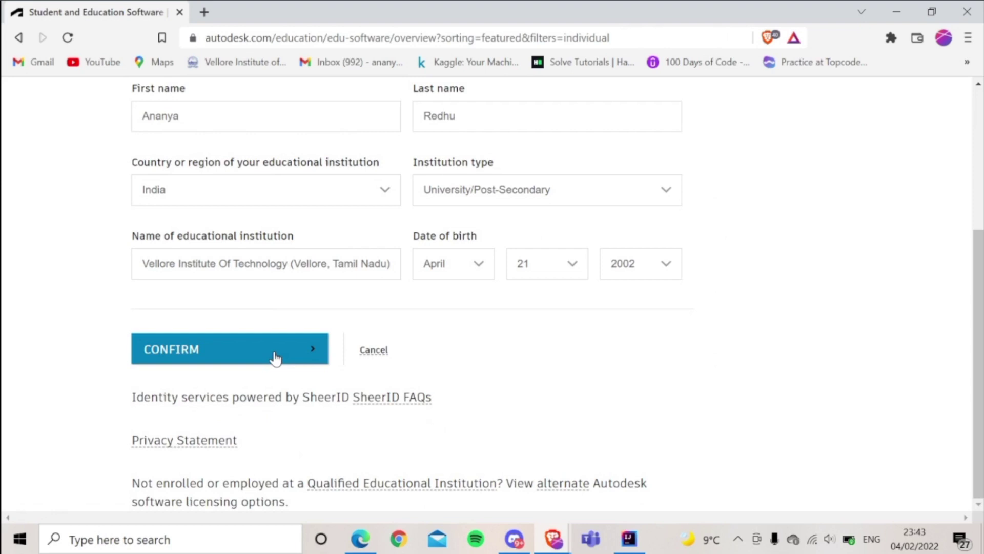
{"action": "left_click", "coordinate": [275, 357]}
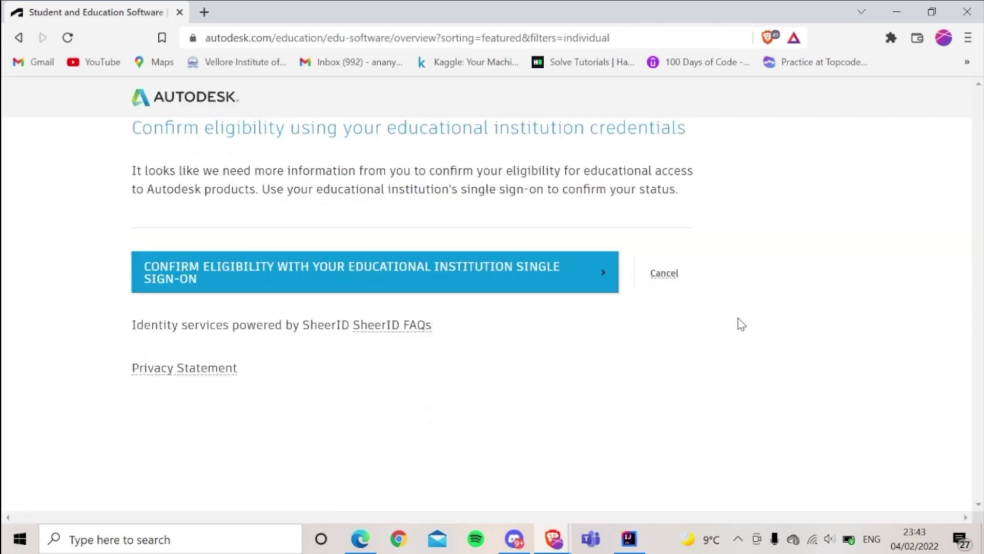
{"action": "left_click", "coordinate": [504, 288]}
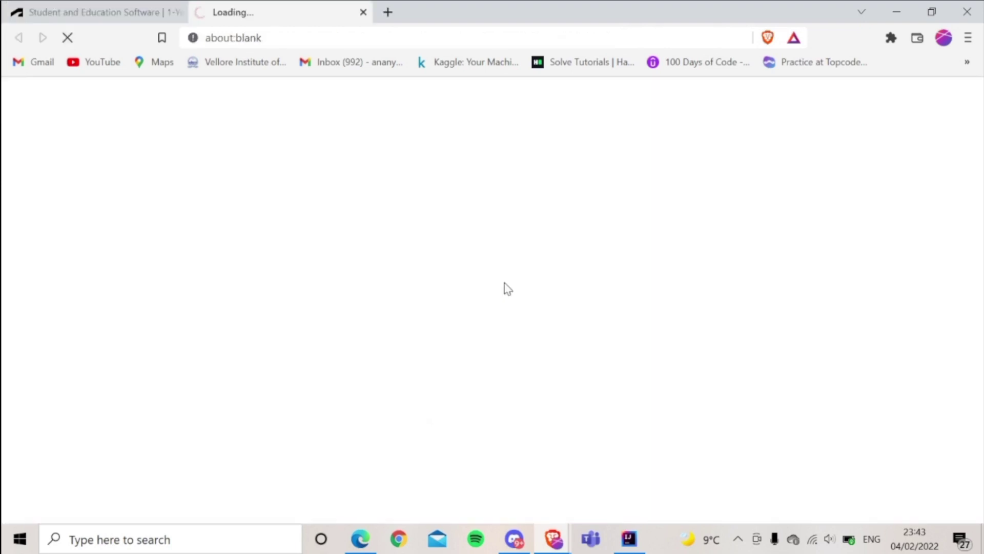
{"action": "left_click", "coordinate": [506, 287]}
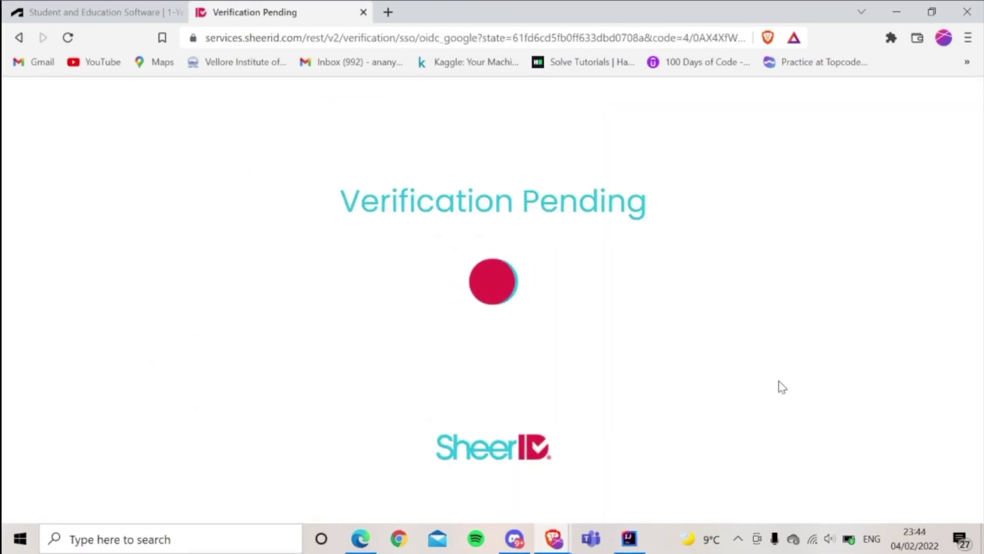
Open Autodesk's educational access email in Gmail and follow its link to the products page
{"action": "left_click", "coordinate": [386, 12]}
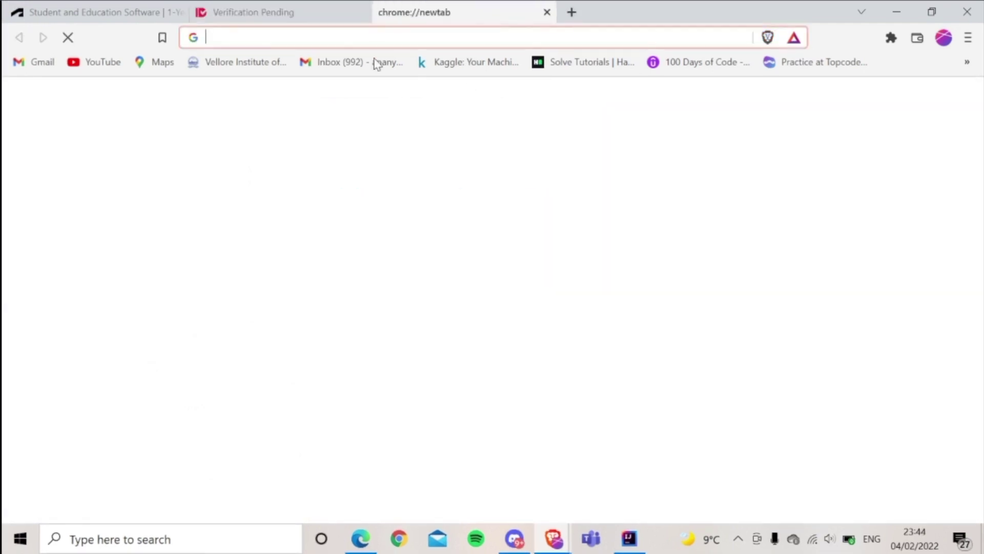
{"action": "left_click", "coordinate": [375, 63]}
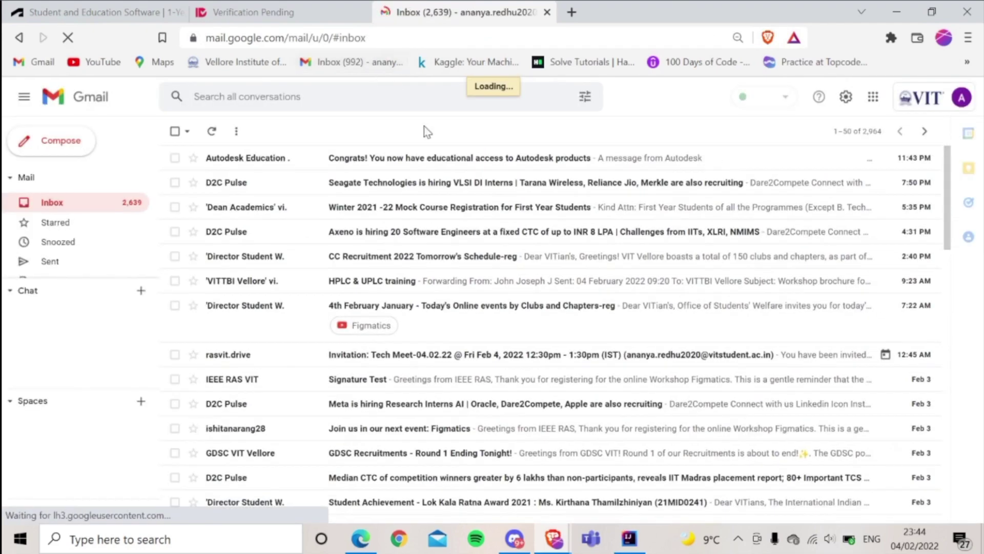
{"action": "left_click", "coordinate": [435, 161]}
{"action": "left_click", "coordinate": [928, 221]}
{"action": "scroll", "coordinate": [580, 446], "scroll_direction": "down", "scroll_amount": 7}
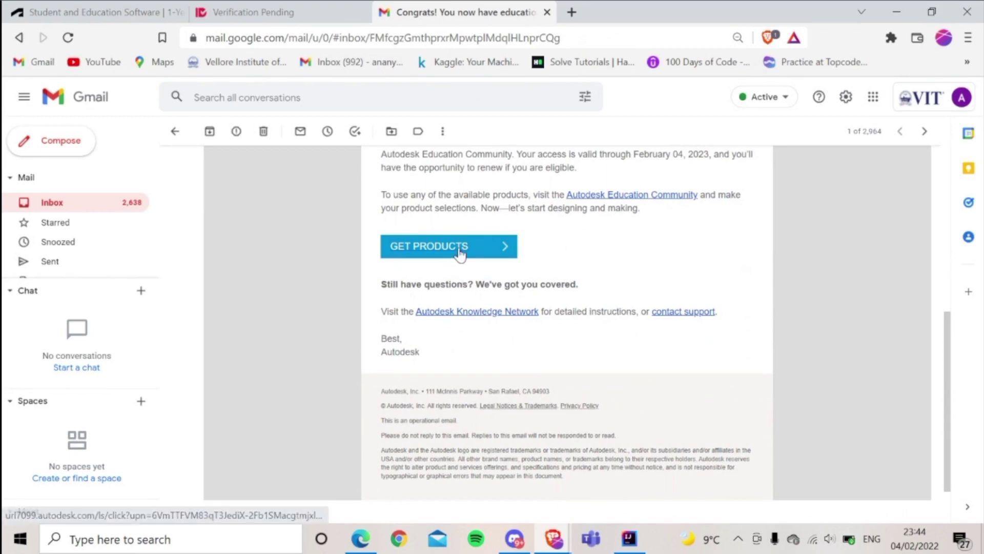
{"action": "left_click", "coordinate": [460, 252]}
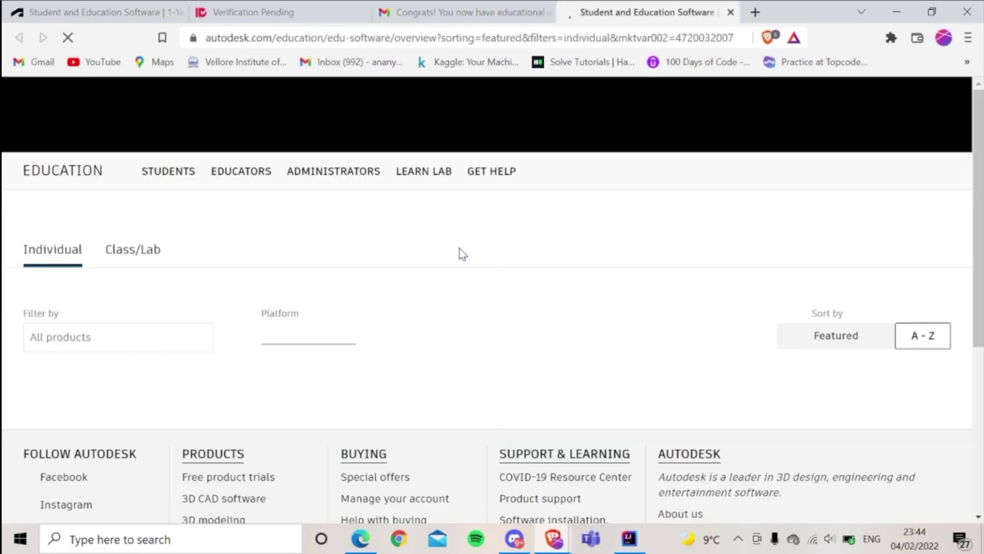
Choose Get started on the Fusion 360 educational offer
{"action": "scroll", "coordinate": [429, 341], "scroll_direction": "down", "scroll_amount": 8}
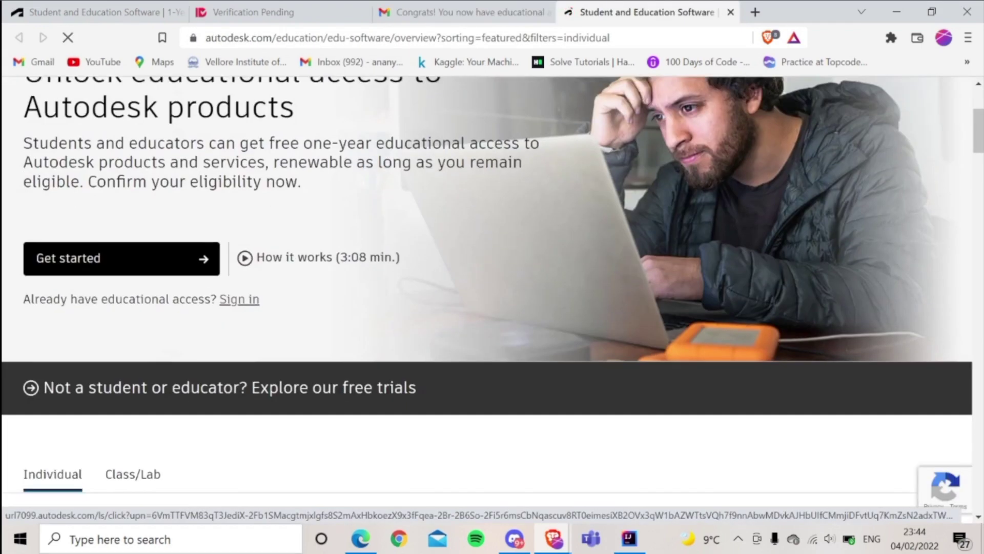
{"action": "scroll", "coordinate": [430, 342], "scroll_direction": "up", "scroll_amount": 3}
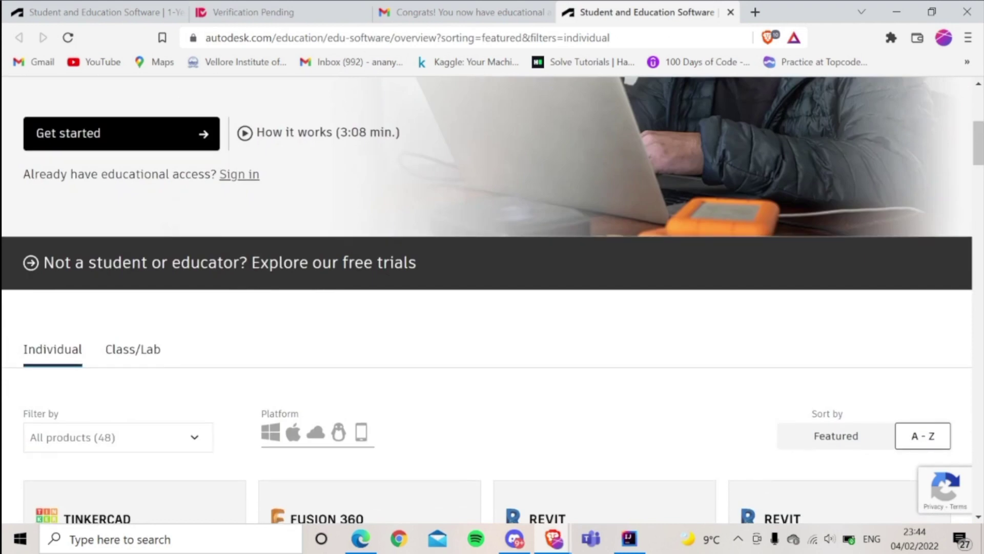
{"action": "scroll", "coordinate": [431, 343], "scroll_direction": "down", "scroll_amount": 6}
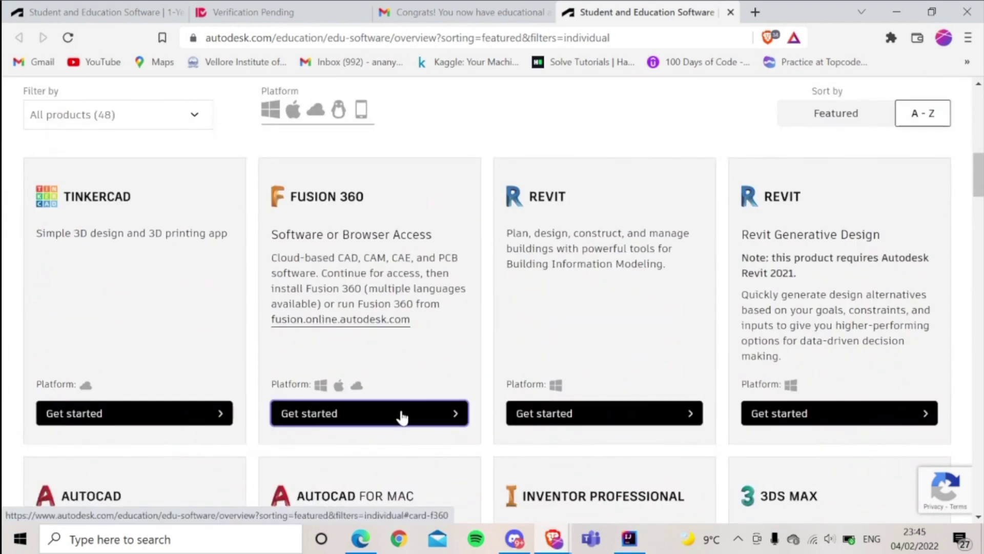
{"action": "left_click", "coordinate": [402, 417]}
Sign in with the saved Autodesk login and choose Remind Me Later for 2-step verification
{"action": "type", "text": "anan"}
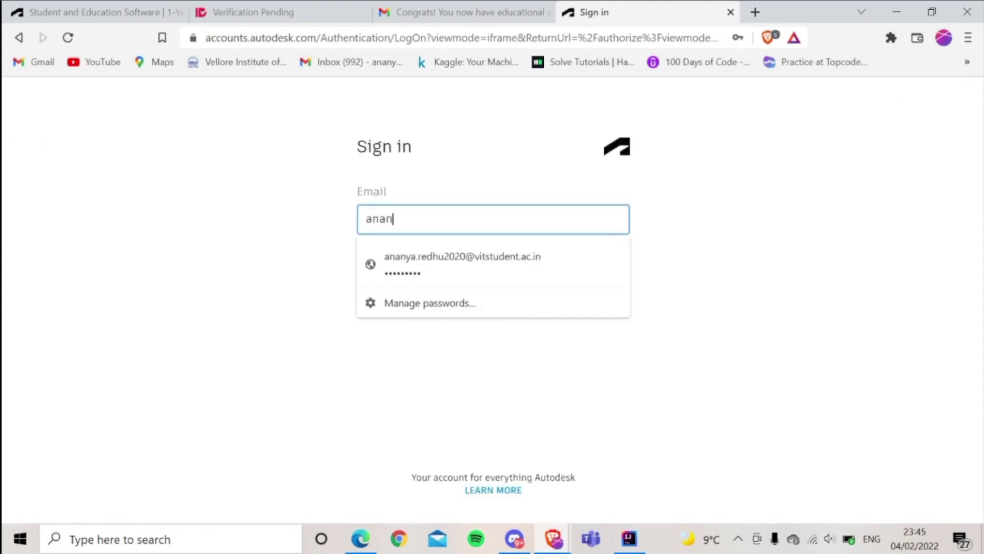
{"action": "left_click", "coordinate": [516, 256]}
{"action": "left_click", "coordinate": [516, 254]}
{"action": "left_click", "coordinate": [531, 319]}
{"action": "scroll", "coordinate": [641, 331], "scroll_direction": "down", "scroll_amount": 1}
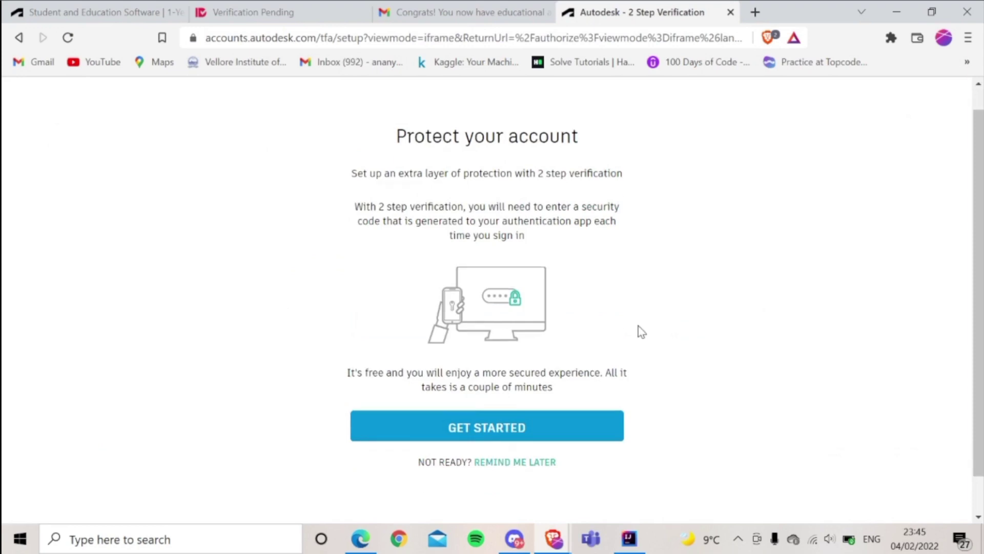
{"action": "scroll", "coordinate": [640, 331], "scroll_direction": "down", "scroll_amount": 1}
{"action": "left_click", "coordinate": [511, 421]}
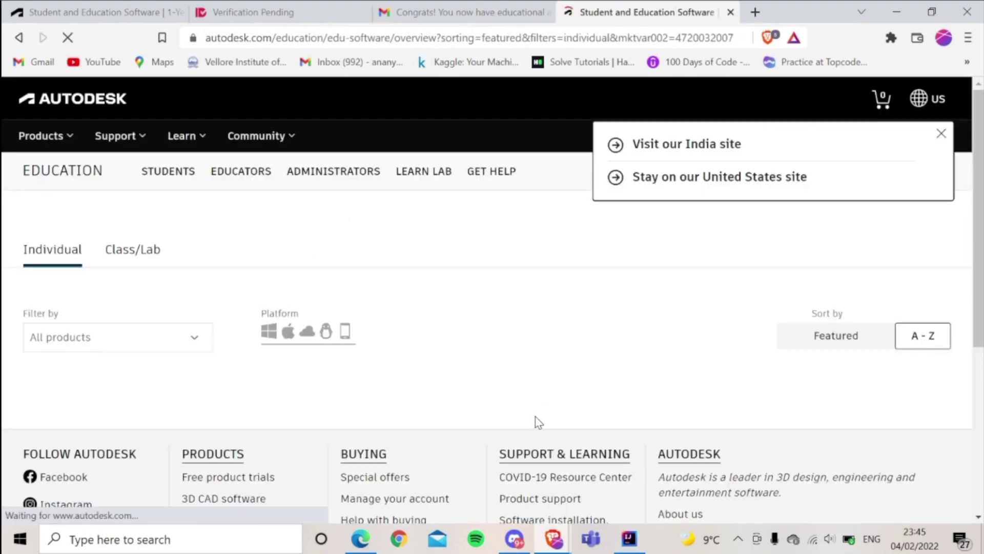
Save the Fusion 360 Client Downloader to Downloads and set it to open when finished
{"action": "scroll", "coordinate": [539, 423], "scroll_direction": "down", "scroll_amount": 3}
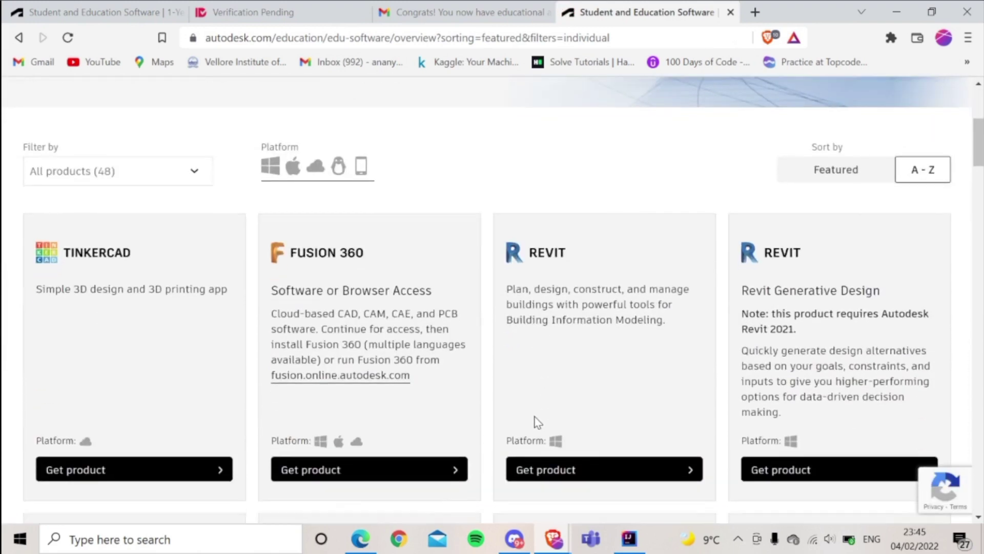
{"action": "left_click", "coordinate": [324, 471]}
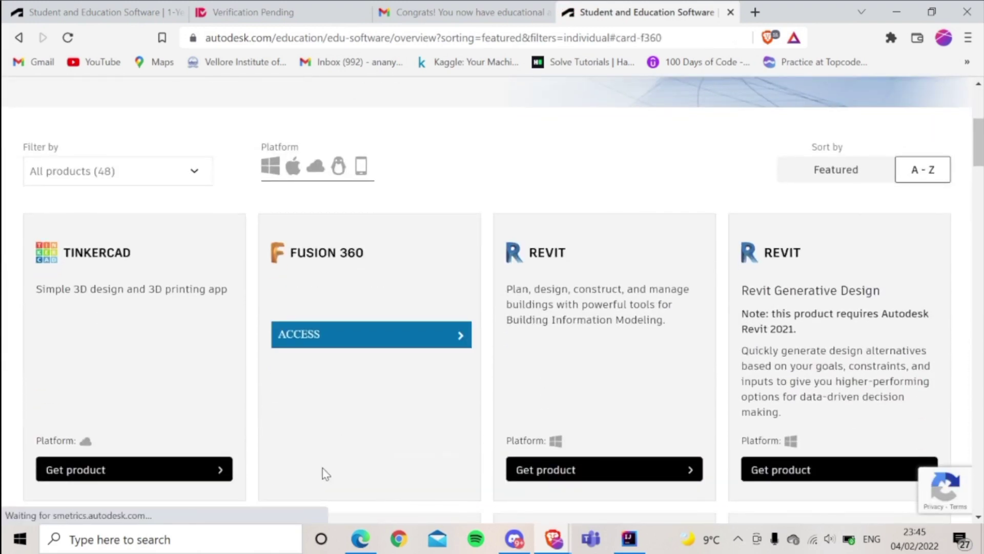
{"action": "left_click", "coordinate": [420, 336]}
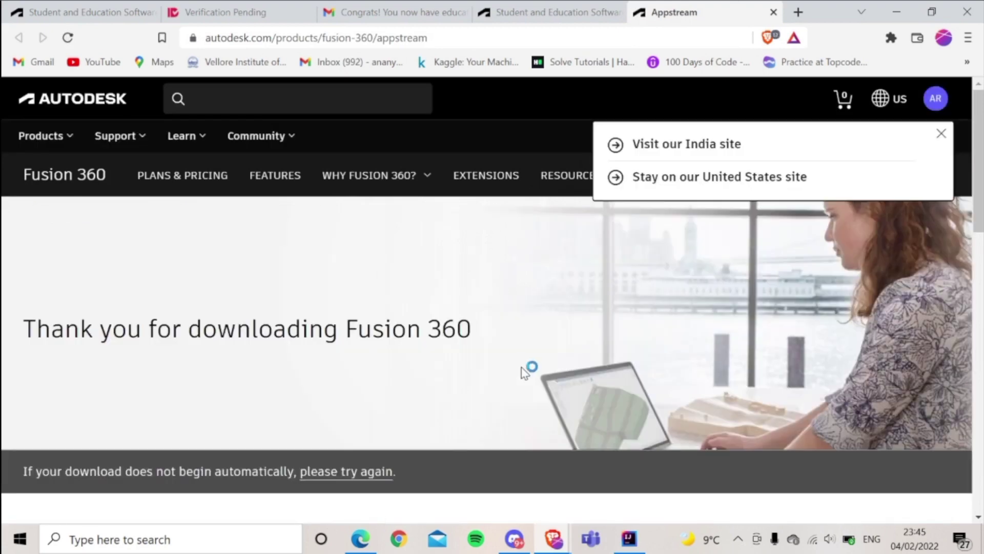
{"action": "left_click", "coordinate": [96, 170]}
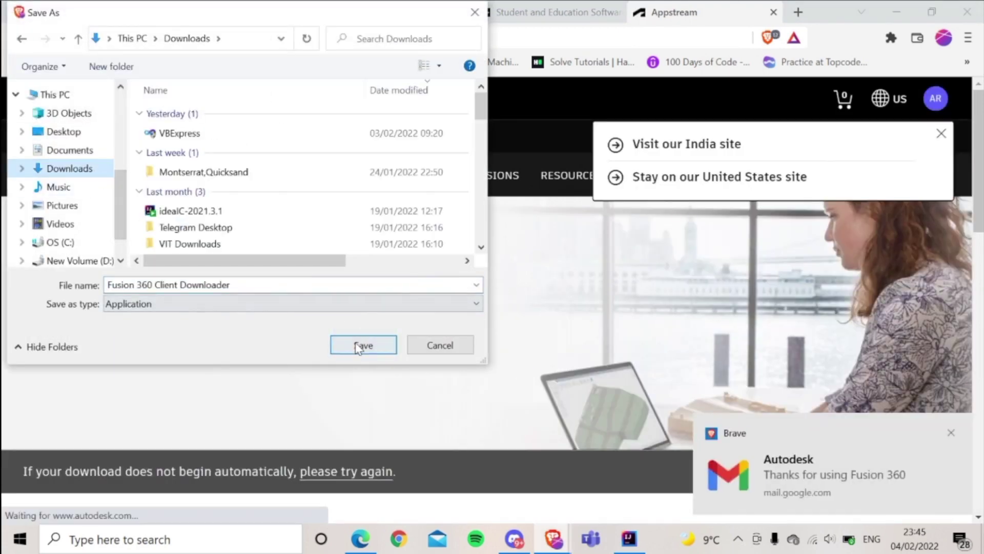
{"action": "left_click", "coordinate": [362, 345]}
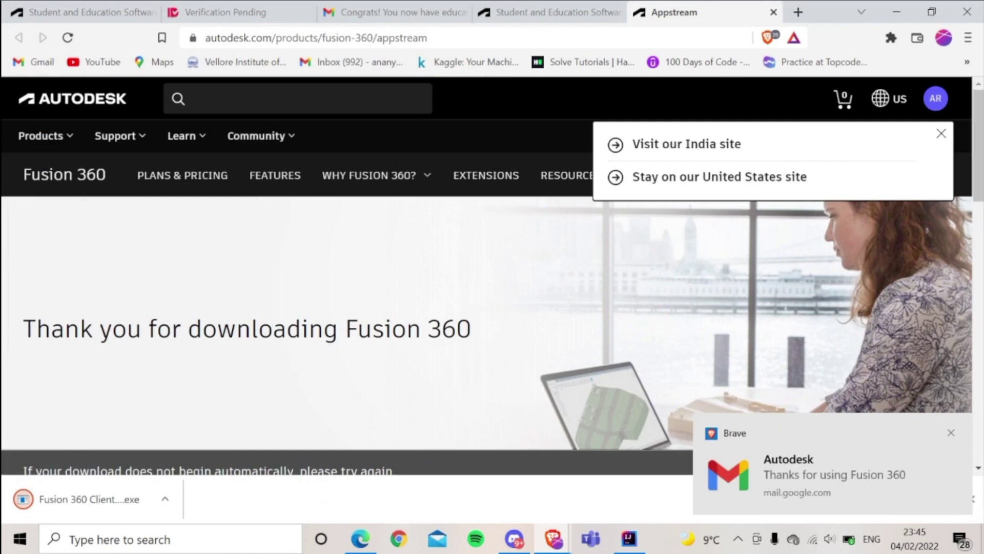
{"action": "left_click", "coordinate": [87, 498]}
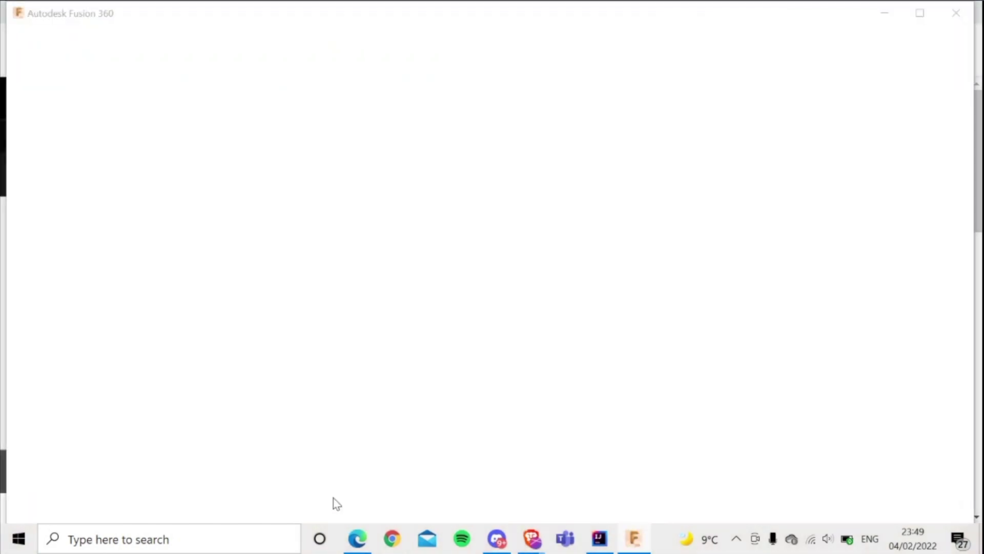
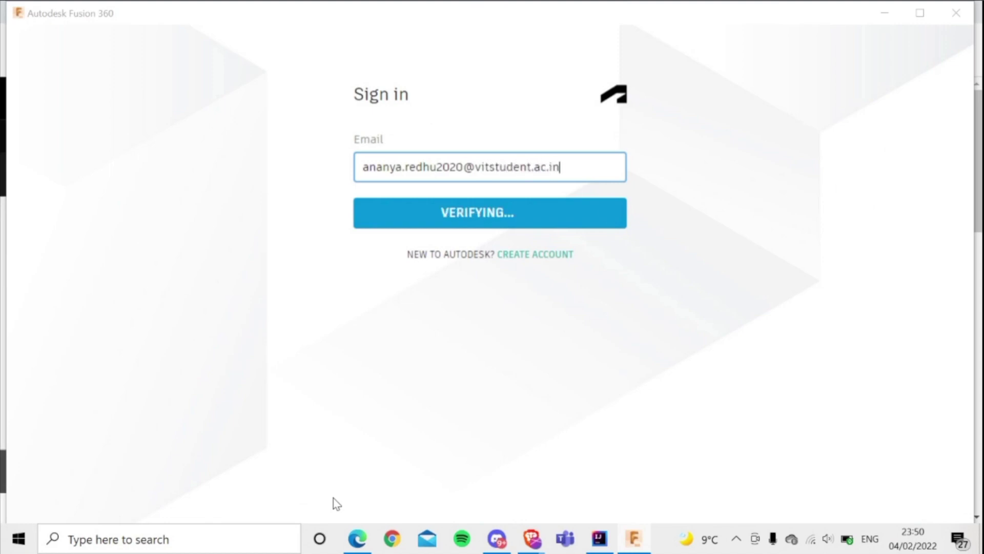
Sign in to Fusion 360 with the school e-mail and request a verification email
{"action": "key", "text": "Return"}
{"action": "key", "text": "Return"}
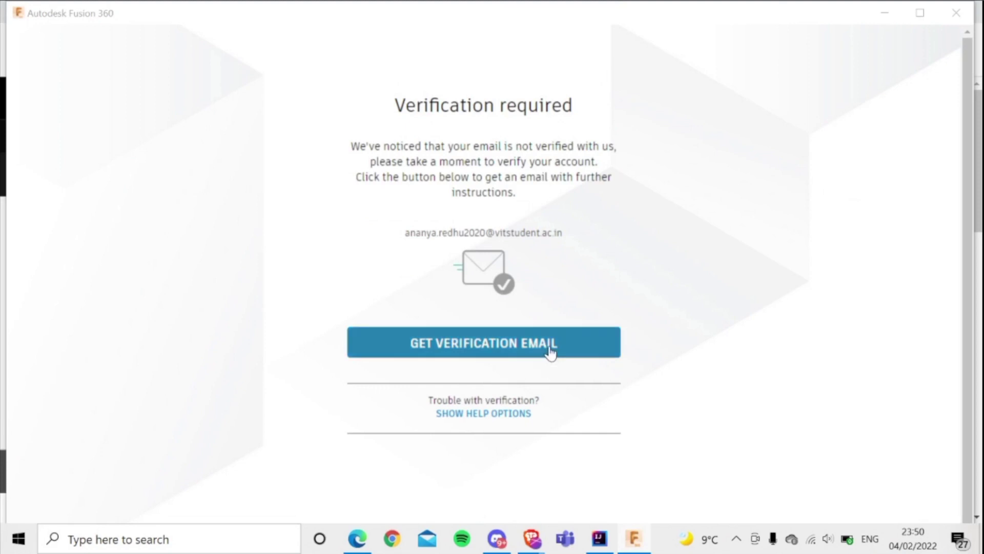
{"action": "left_click", "coordinate": [550, 352]}
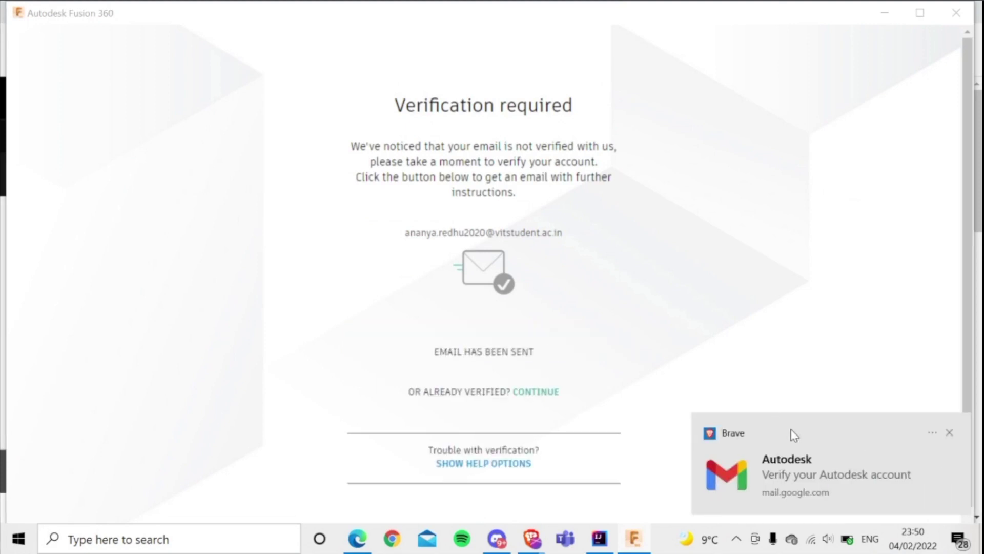
Dismiss the Gmail notification, minimize Fusion 360 and return to the Gmail tab
{"action": "left_click", "coordinate": [785, 468]}
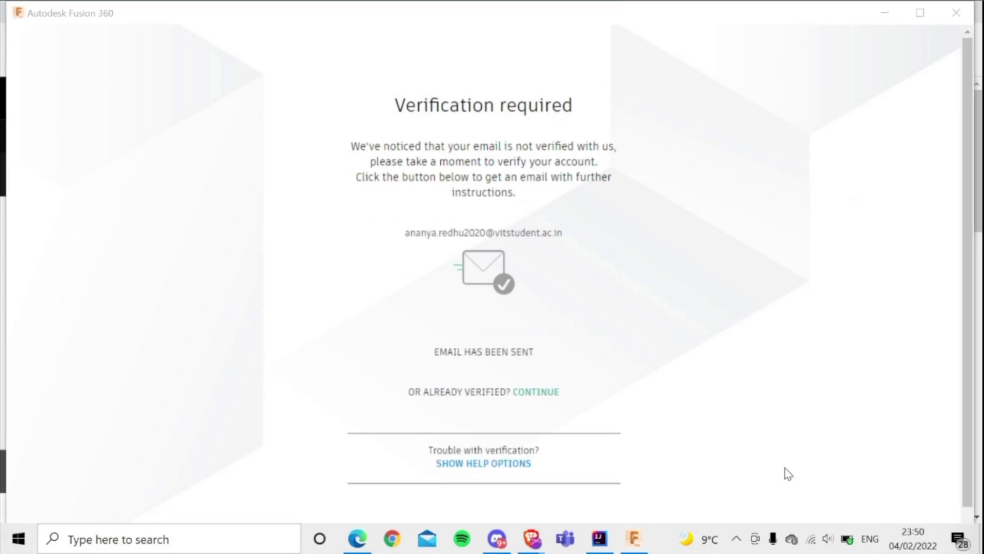
{"action": "left_click", "coordinate": [896, 11]}
{"action": "left_click", "coordinate": [378, 11]}
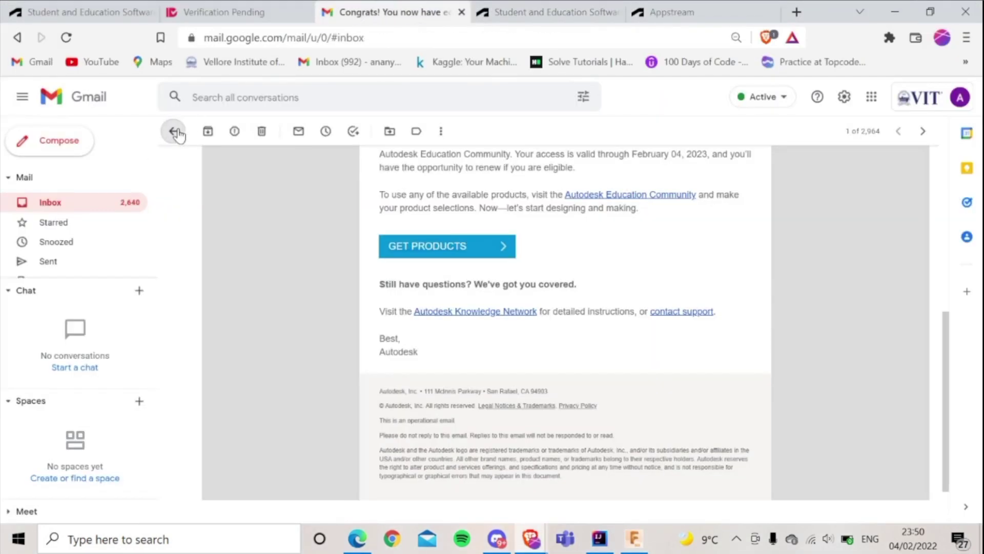
Open the 'Verify your Autodesk account' email and click VERIFY EMAIL
{"action": "left_click", "coordinate": [175, 132]}
{"action": "left_click", "coordinate": [508, 156]}
{"action": "scroll", "coordinate": [647, 334], "scroll_direction": "down", "scroll_amount": 2}
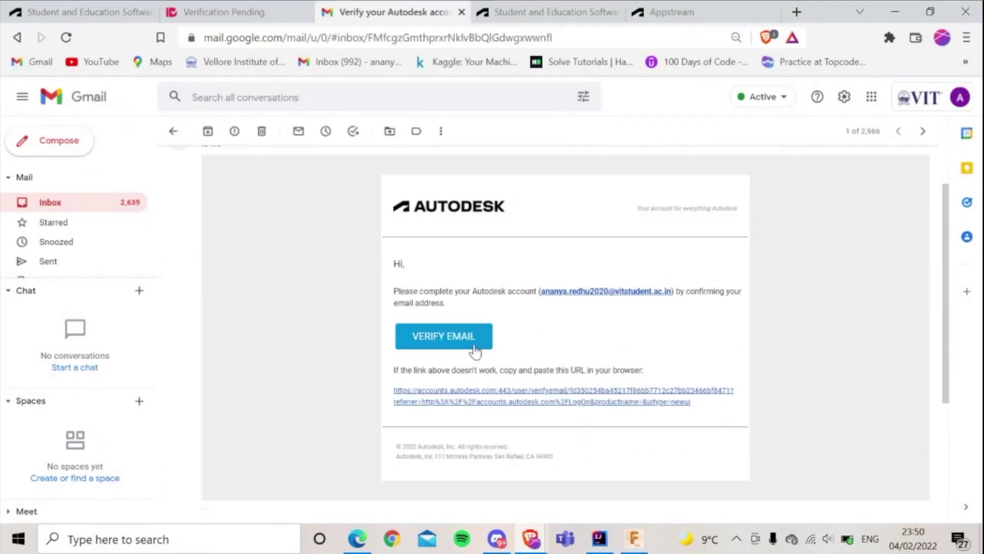
{"action": "left_click", "coordinate": [474, 350]}
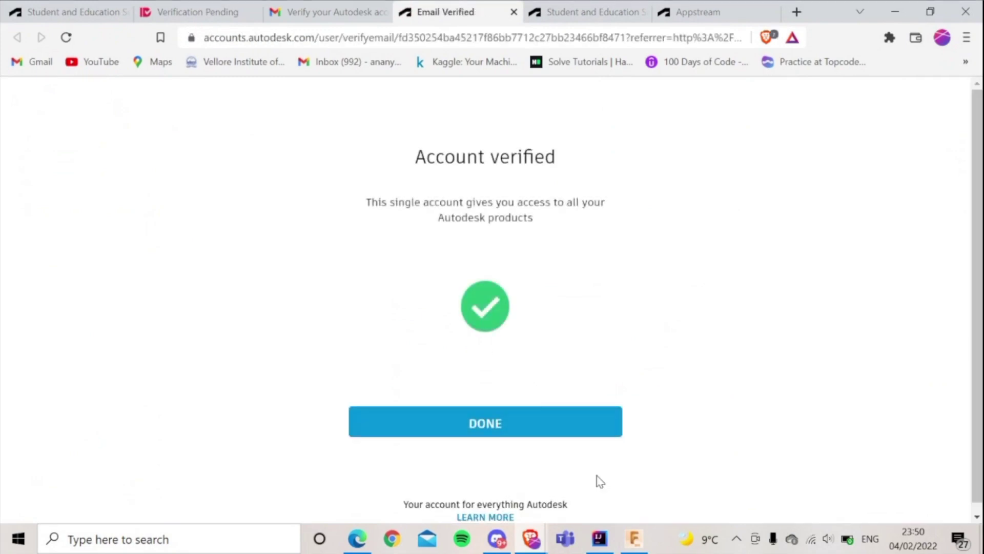
Finish verification with DONE and continue into Fusion 360 under the Education License
{"action": "left_click", "coordinate": [563, 419]}
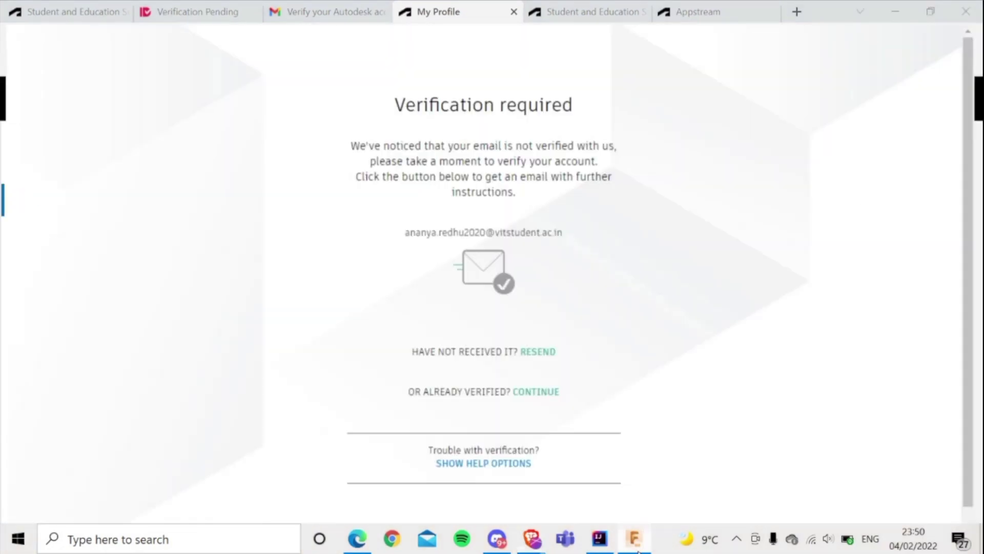
{"action": "left_click", "coordinate": [636, 544]}
{"action": "left_click", "coordinate": [525, 394]}
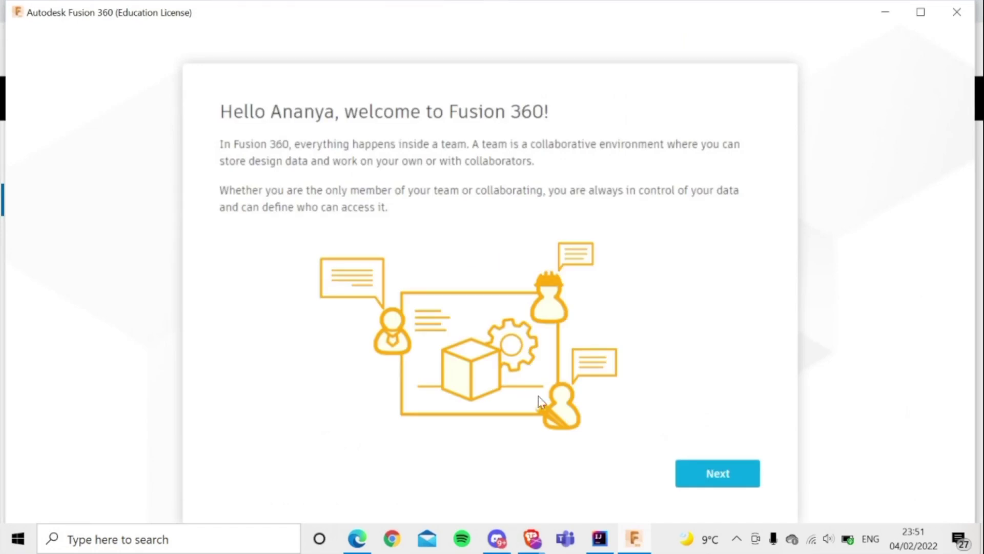
Create the team 'IEEE RAS Fusionverse' with Do not allow discovery selected
{"action": "left_click", "coordinate": [698, 479]}
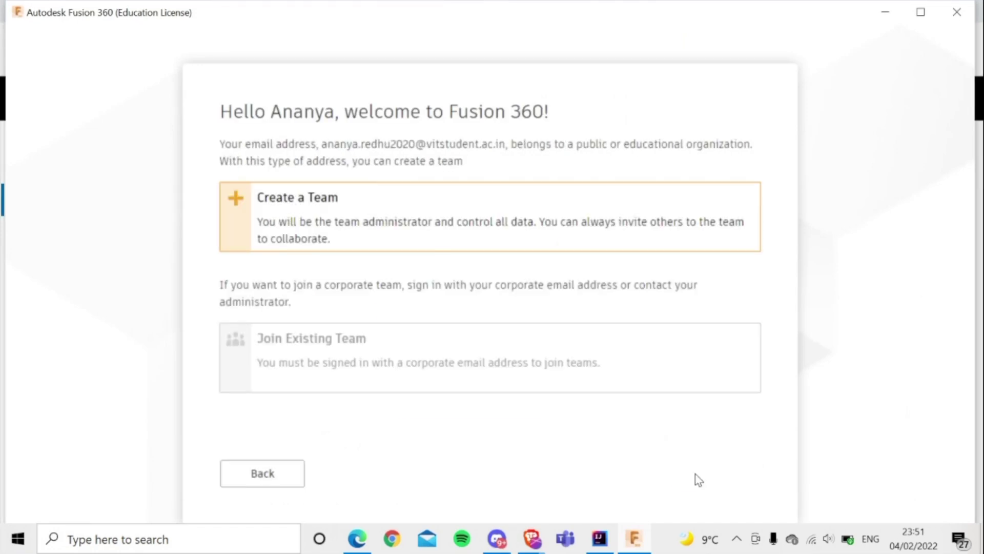
{"action": "left_click", "coordinate": [621, 238]}
{"action": "type", "text": "IEEE RAS Fusionverse"}
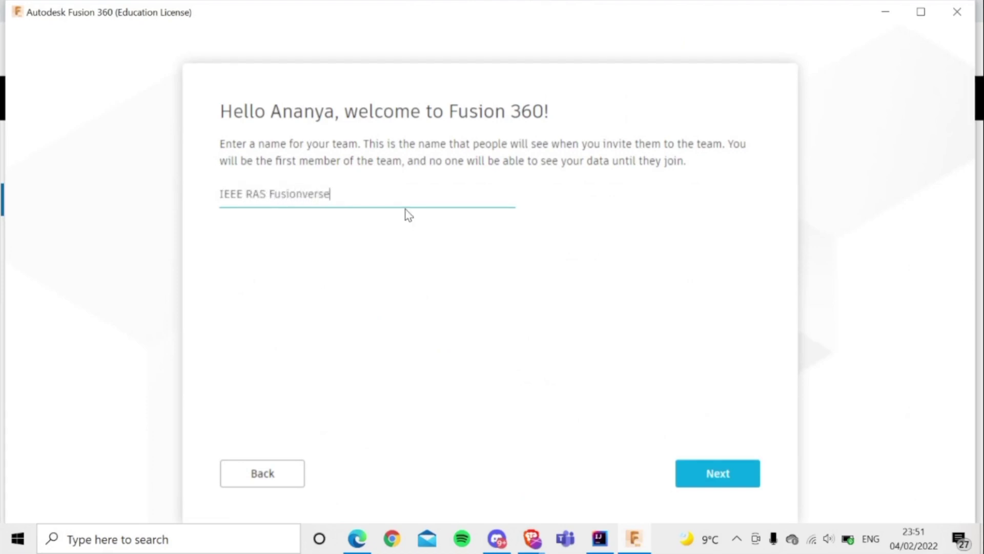
{"action": "left_click", "coordinate": [709, 483]}
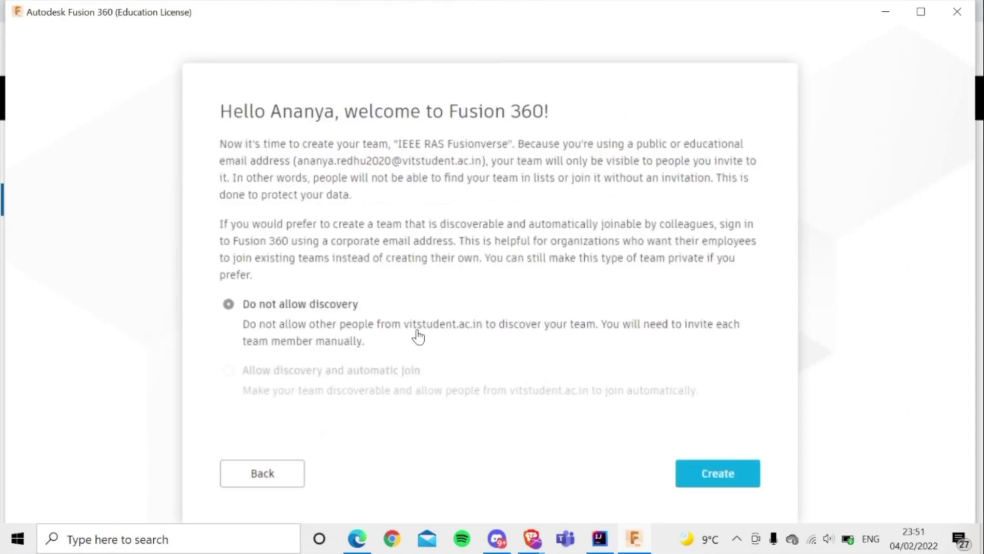
{"action": "left_click", "coordinate": [706, 479]}
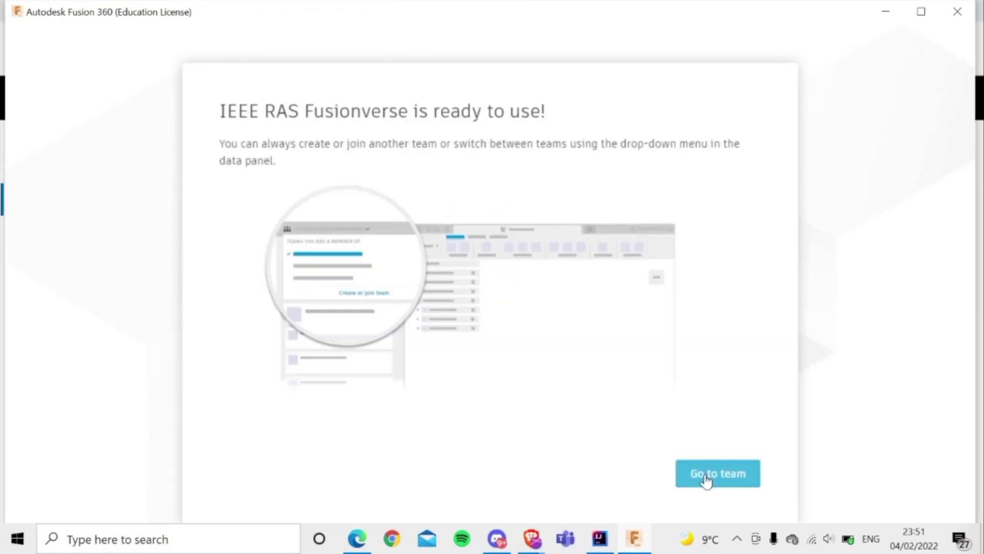
Enter the new team and open its Admin Project in the Data Panel
{"action": "left_click", "coordinate": [706, 479]}
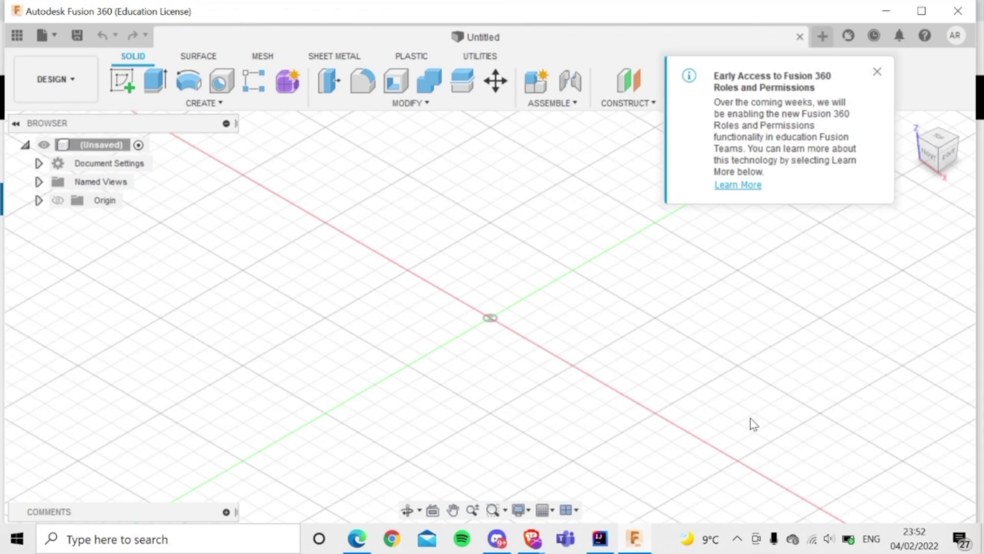
{"action": "left_click", "coordinate": [18, 34]}
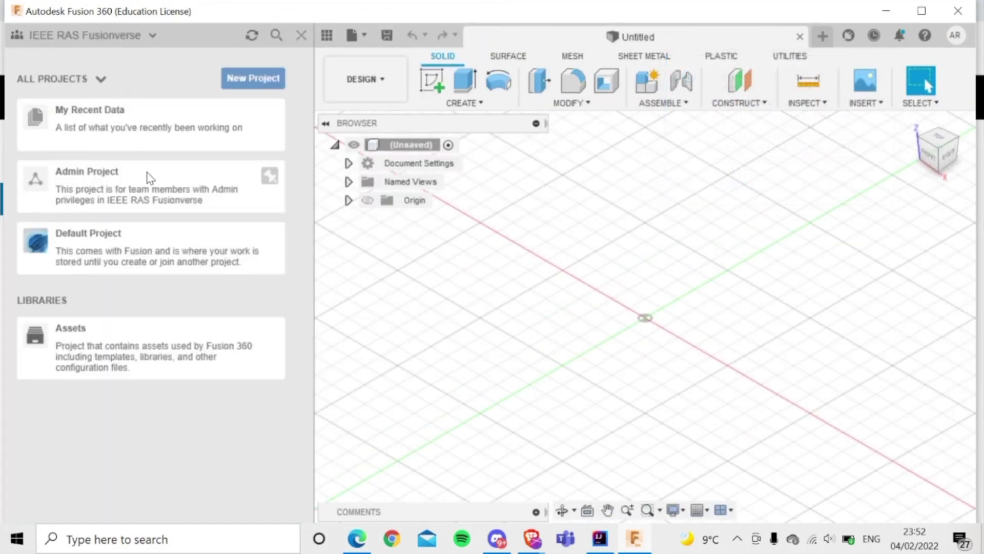
{"action": "left_click", "coordinate": [150, 178]}
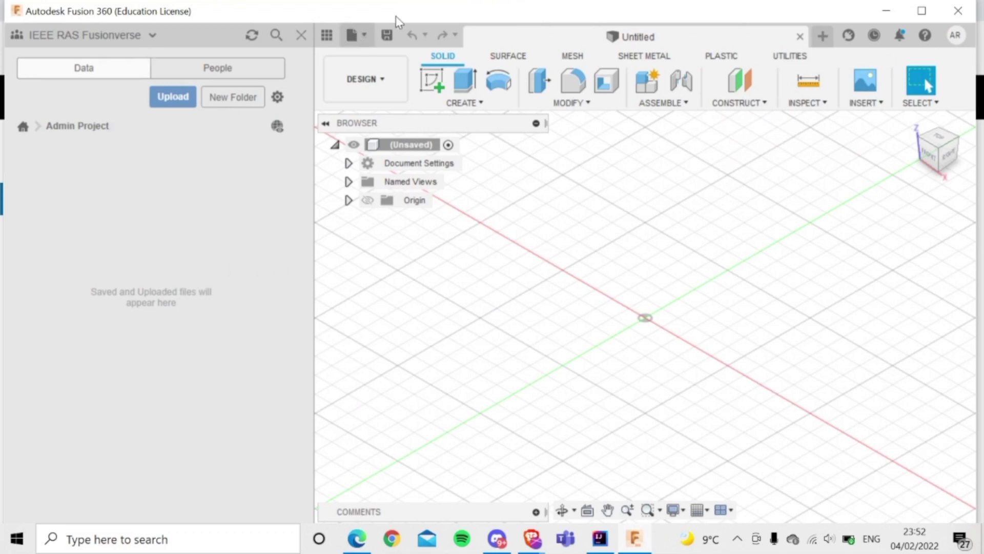
Save the untitled design as 'Fusionverse'
{"action": "left_click", "coordinate": [387, 35]}
{"action": "type", "text": "Fusionverse"}
{"action": "left_click", "coordinate": [727, 334]}
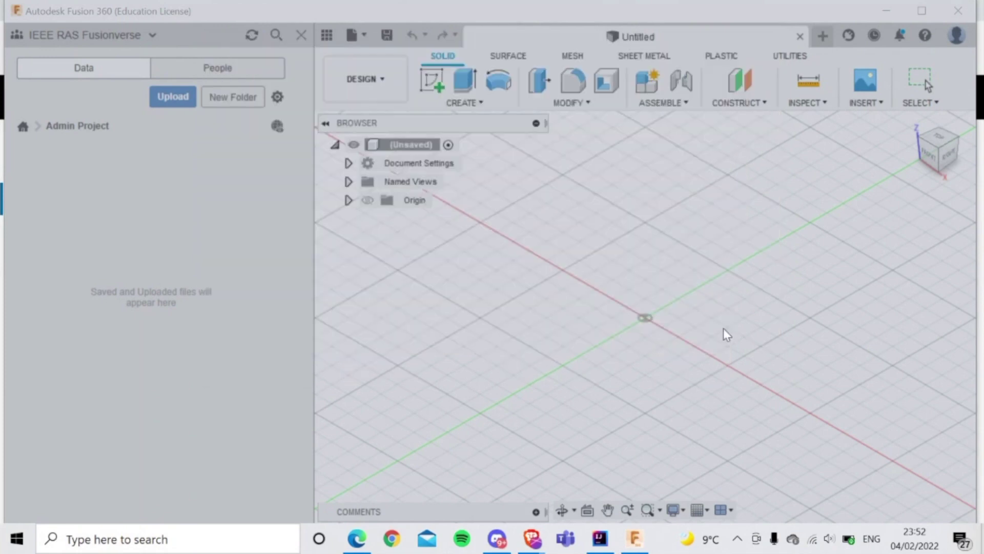